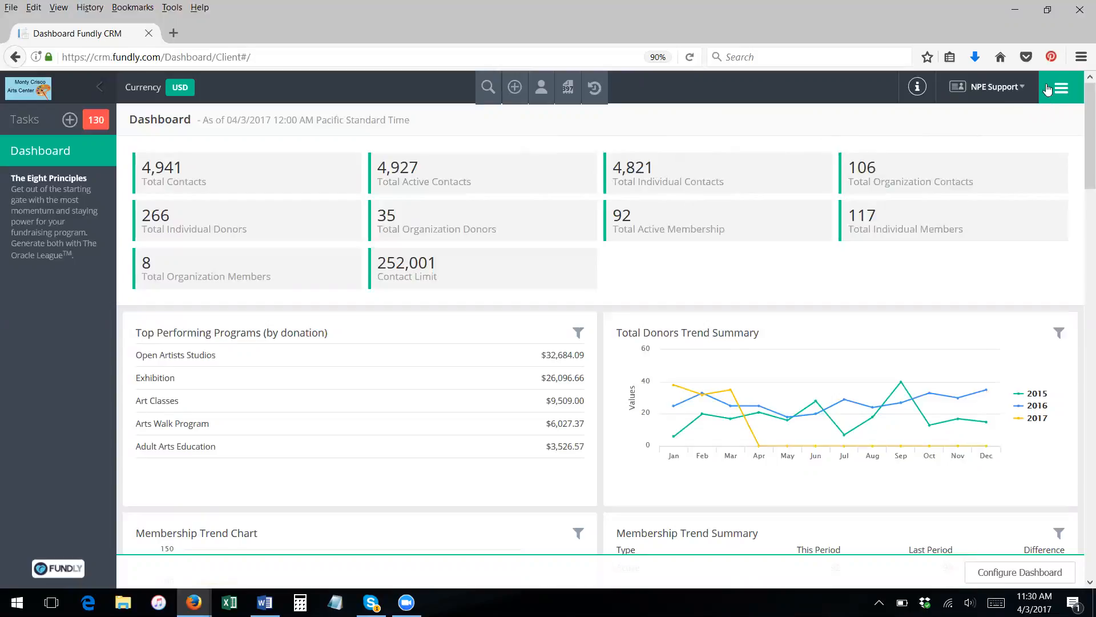
Step: Open the list of Enhanced Reports
click(1073, 85)
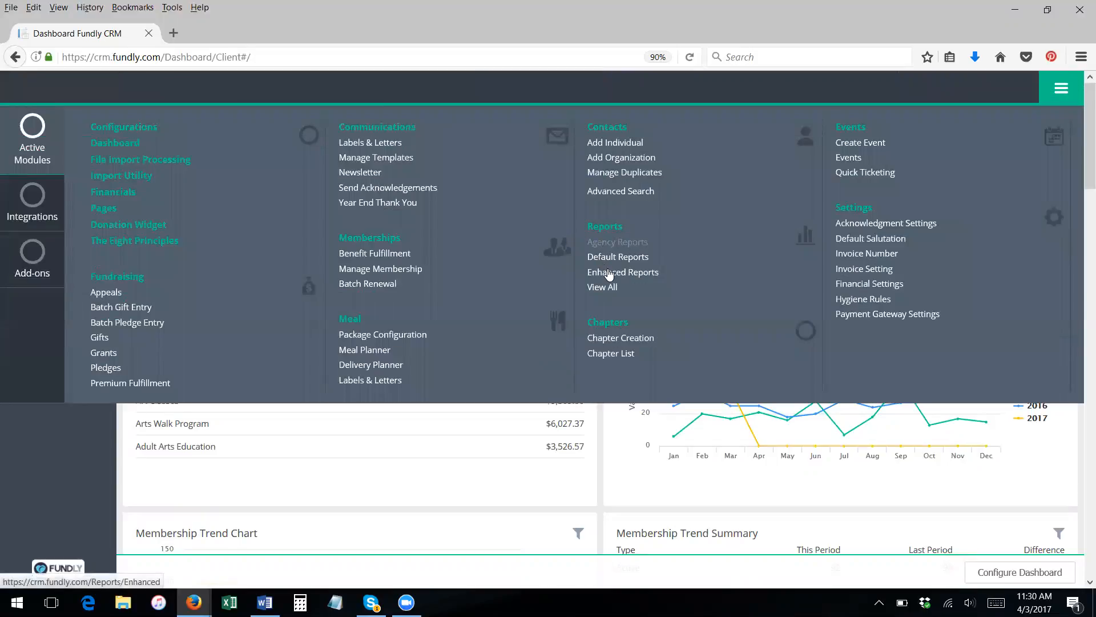
click(609, 273)
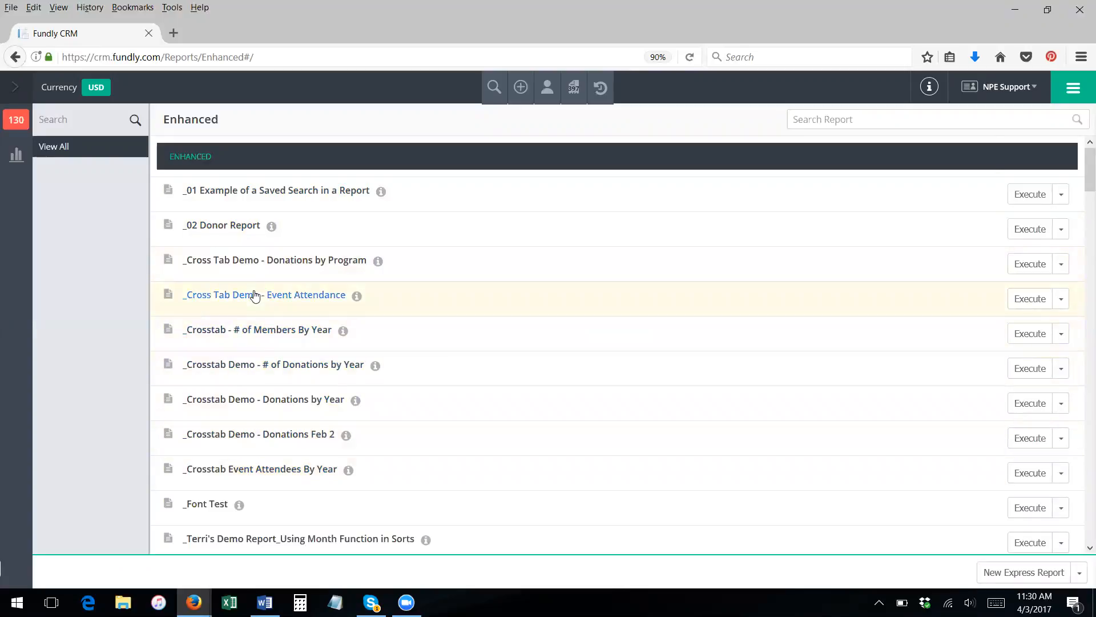
Step: Run and review the sample reports "_Crosstab Demo - Donations by Year" and "_Crosstab Demo - # of Donations by Year", closing each one
click(285, 403)
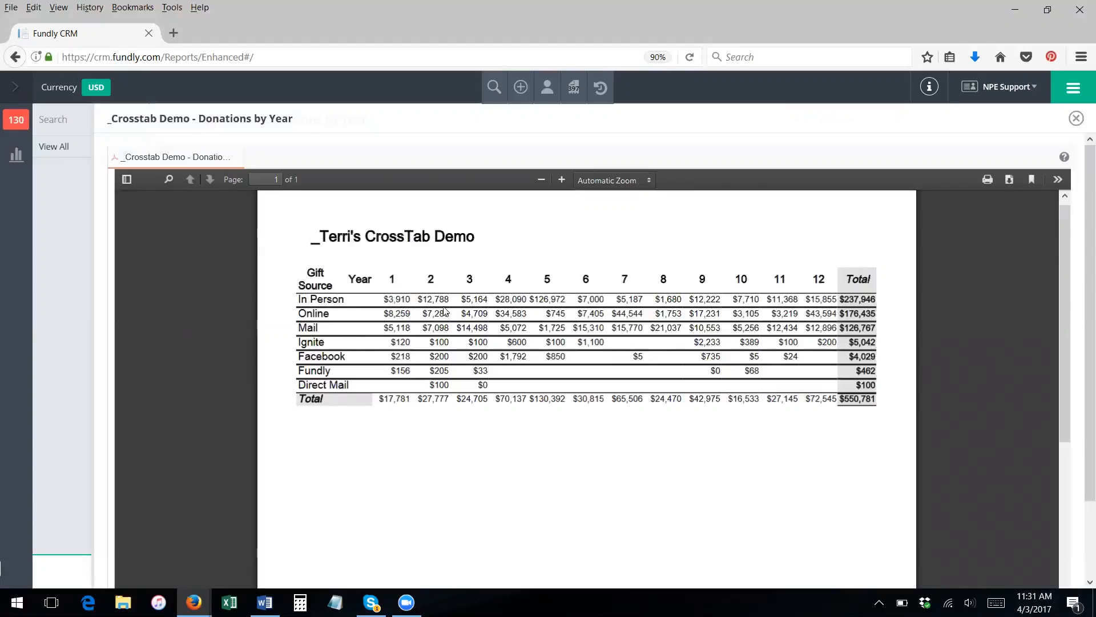
click(1076, 119)
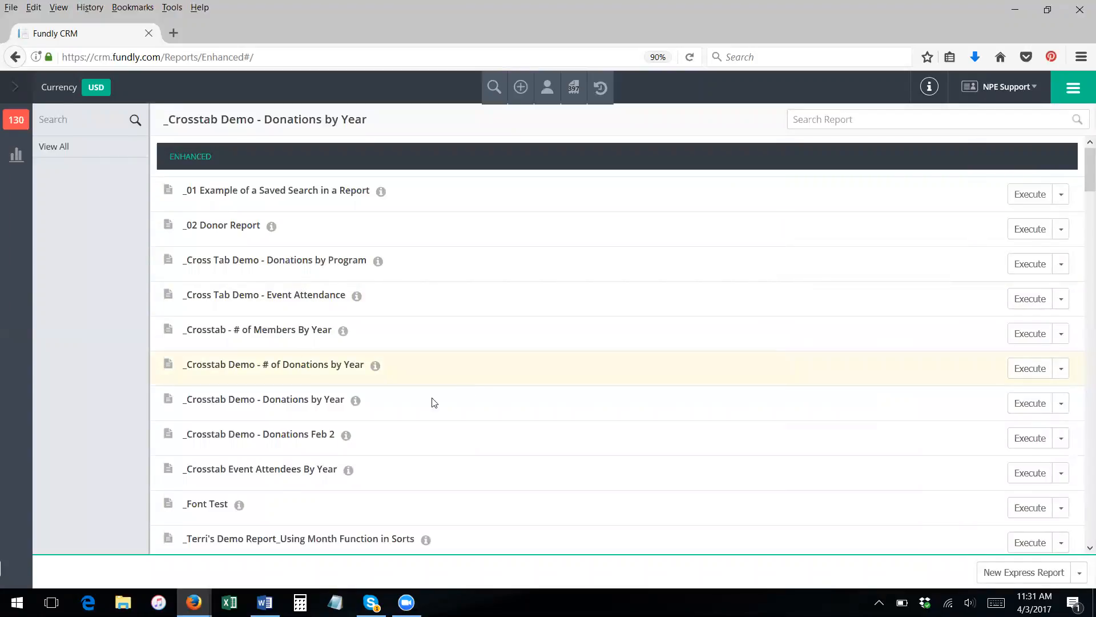
click(295, 368)
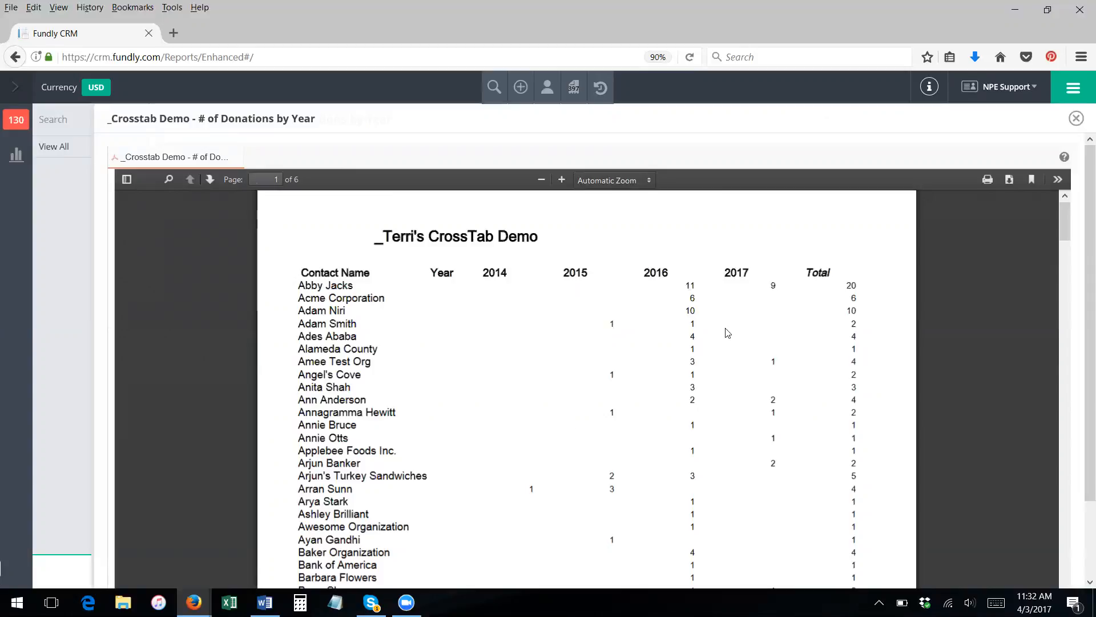
click(1077, 120)
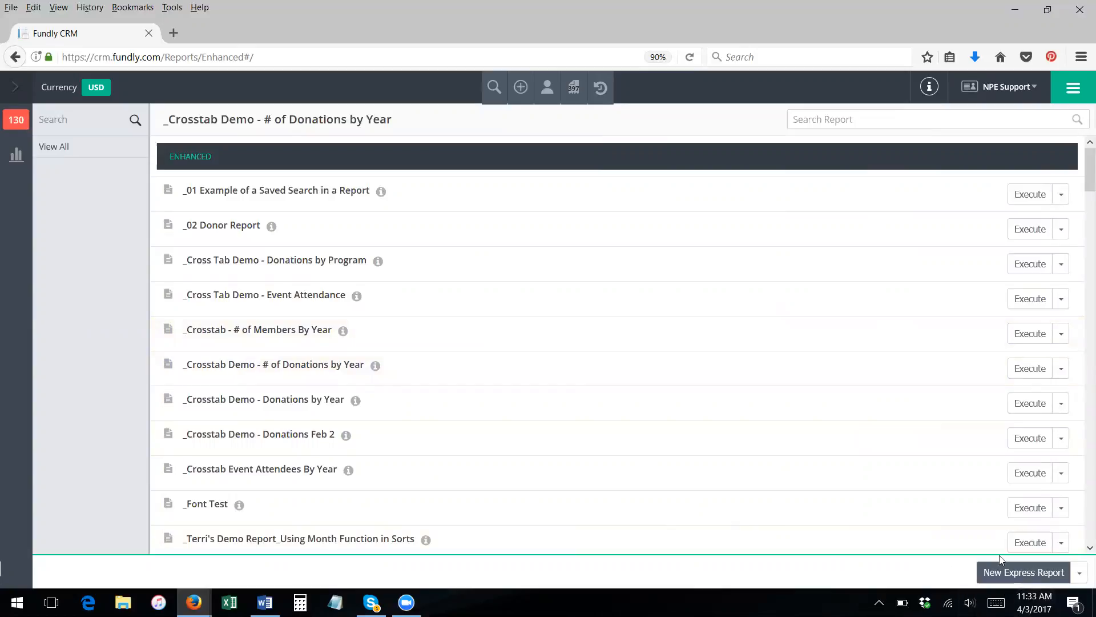
Step: Start a new Cross Tab report and name it "_crosstab Donations by Year"
click(1080, 574)
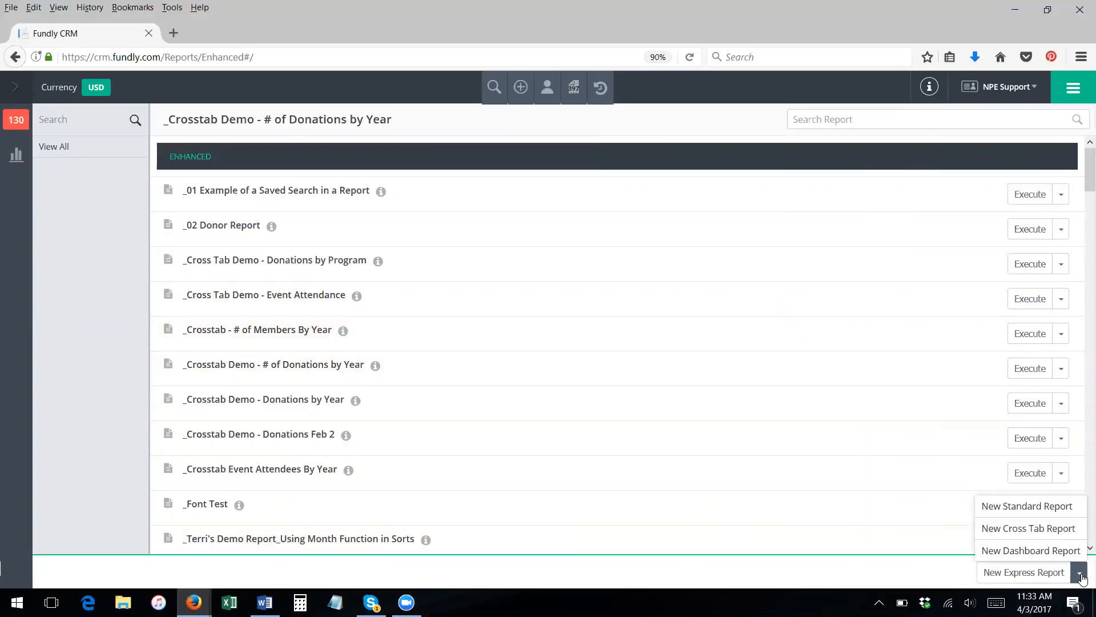
click(1027, 531)
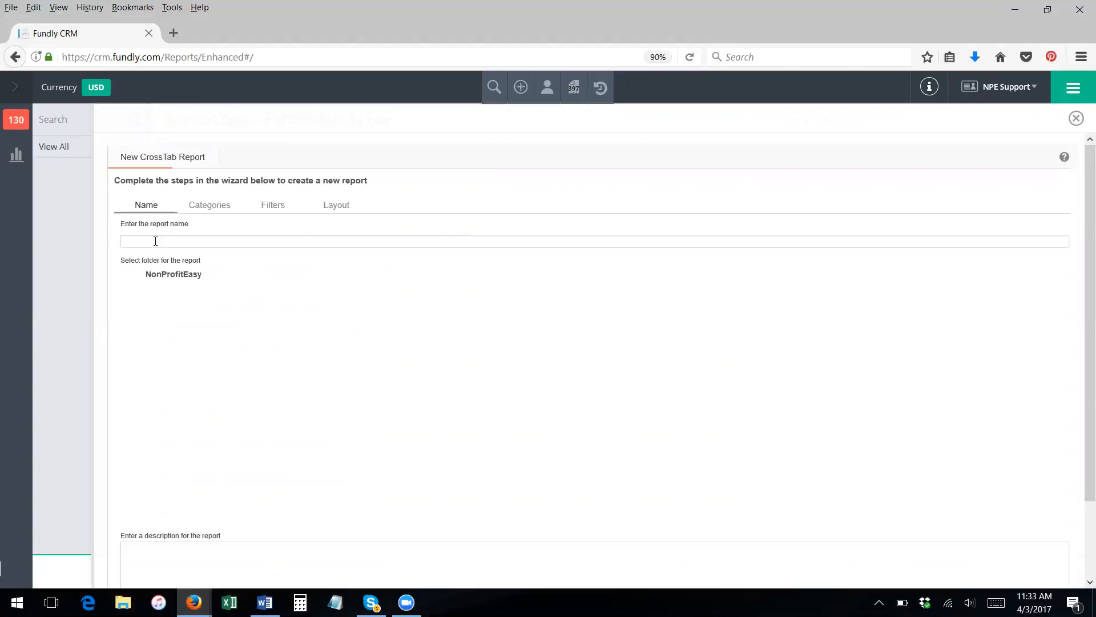
click(166, 240)
text(_crosstab)
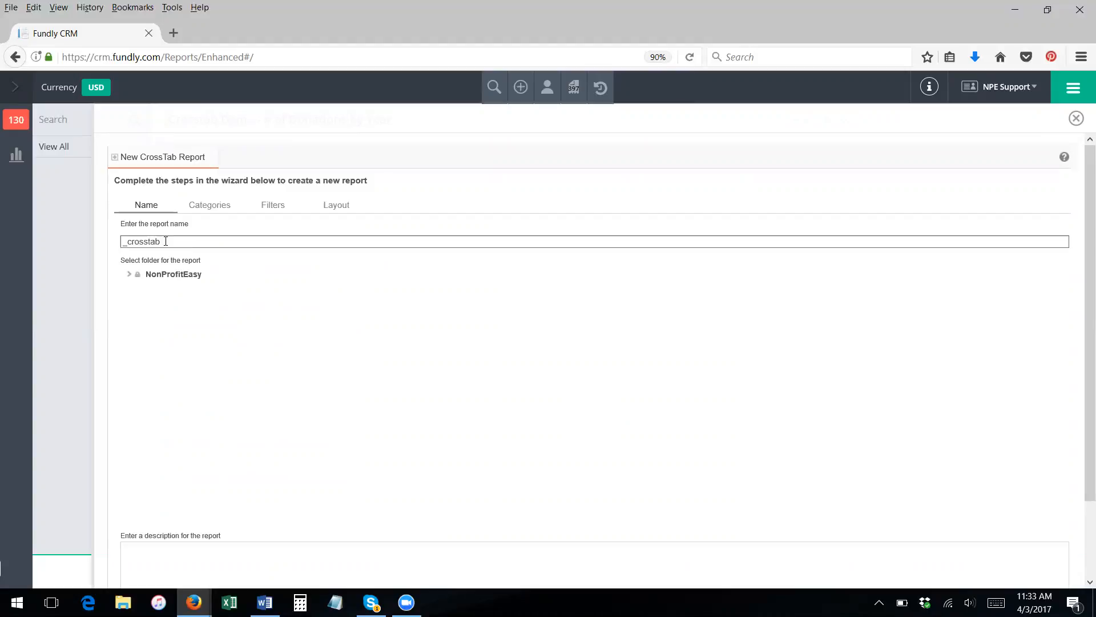
text( Donations by Year)
Step: Choose the NPE DEMO (VIDEO SAFE)_10 folder under NonProfitEasy for the report and continue to the categories
click(130, 276)
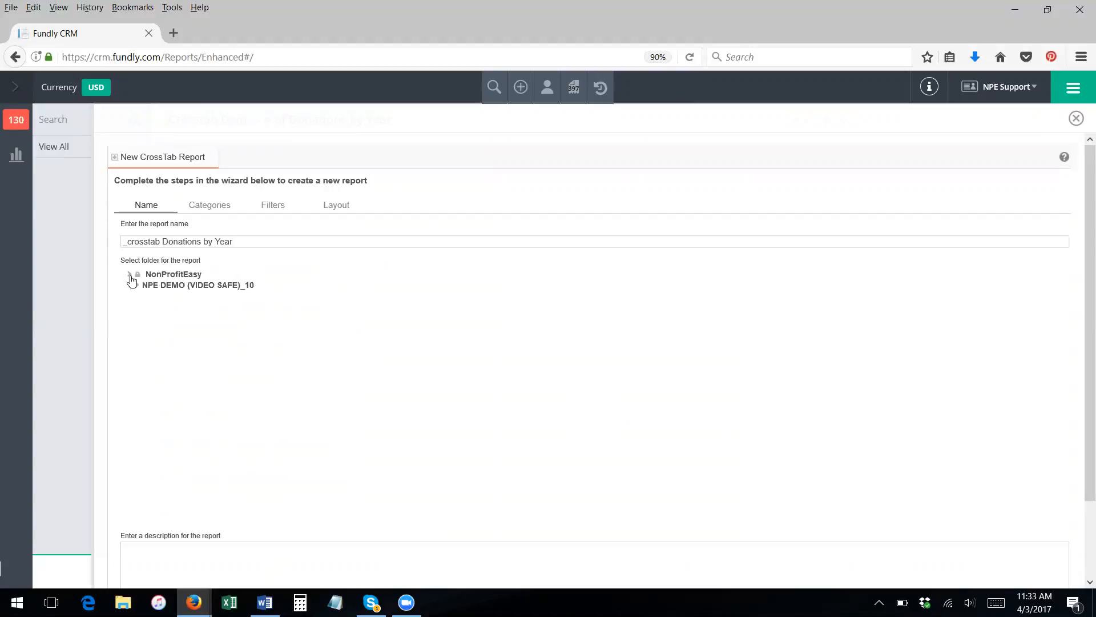
click(173, 287)
scroll(342, 503, down, 3)
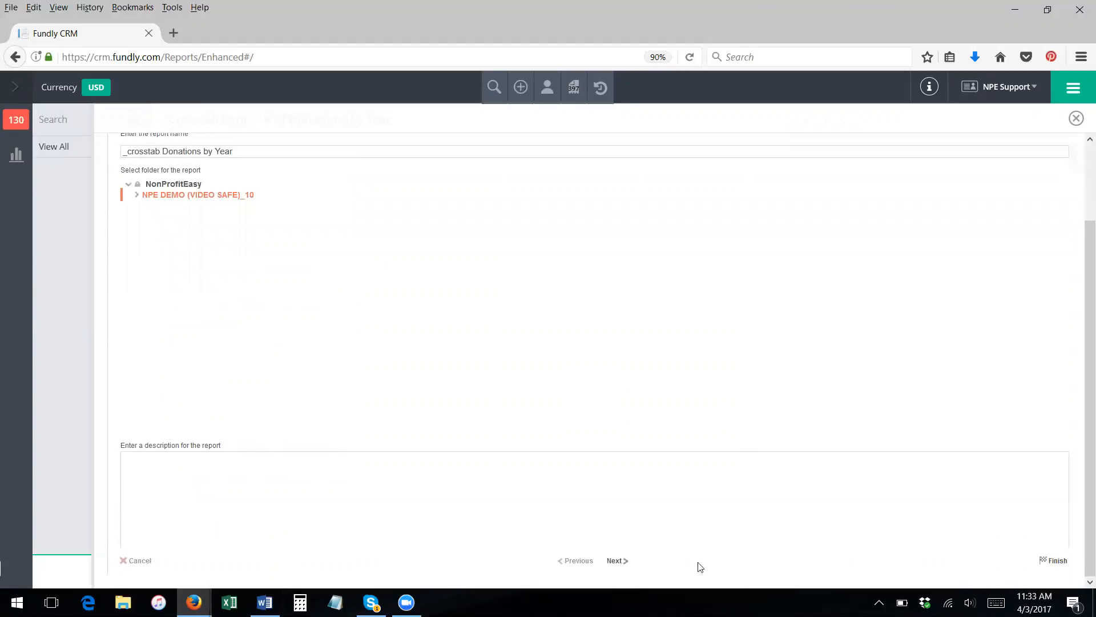
click(620, 561)
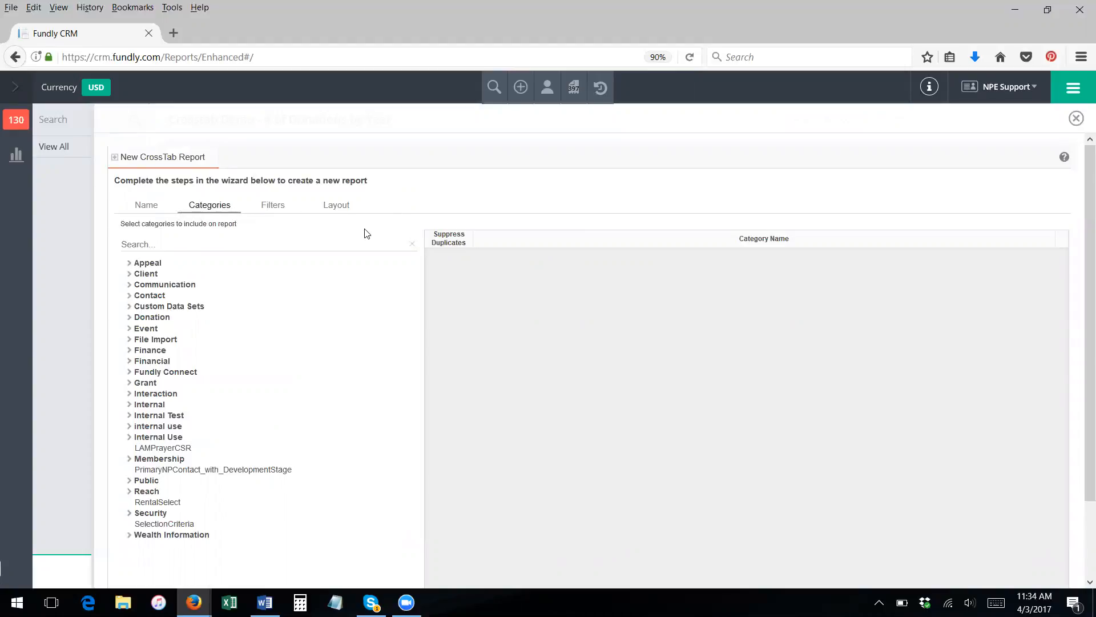
Step: Include the Contact and Donation categories in the report and continue to the filters
click(128, 296)
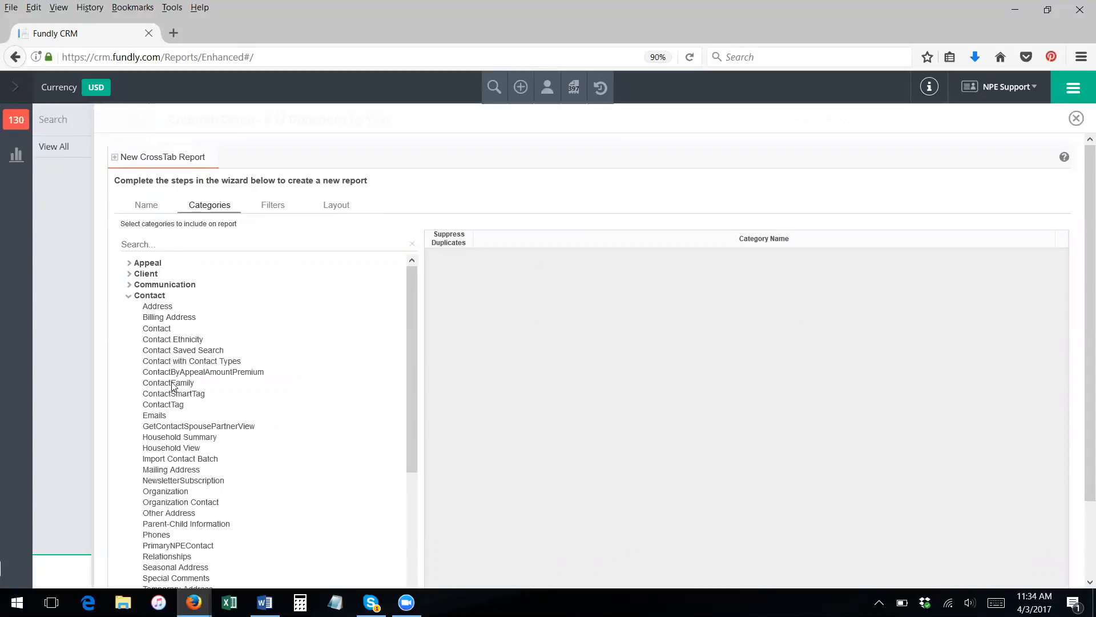
drag(168, 329, 442, 288)
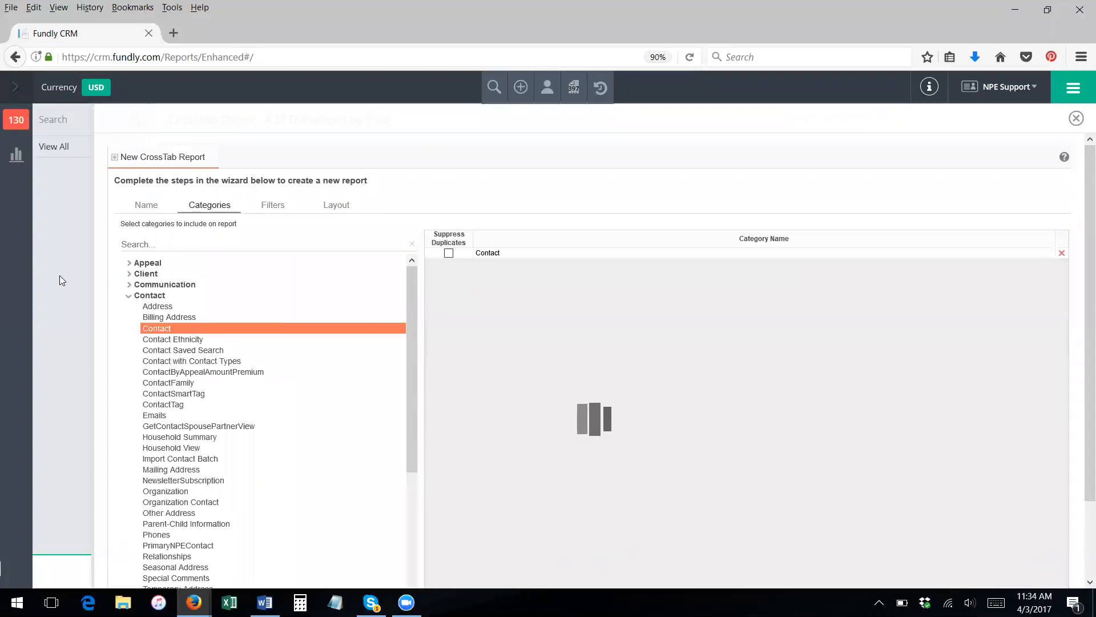
click(128, 298)
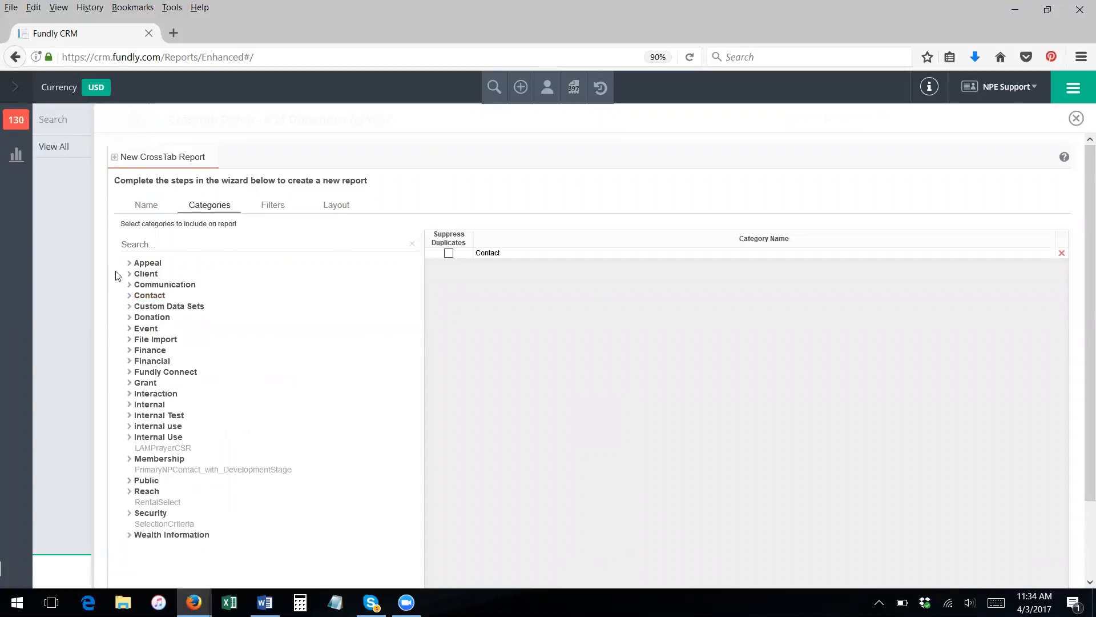
click(129, 318)
drag(154, 360, 468, 311)
scroll(600, 345, down, 1)
scroll(599, 344, down, 2)
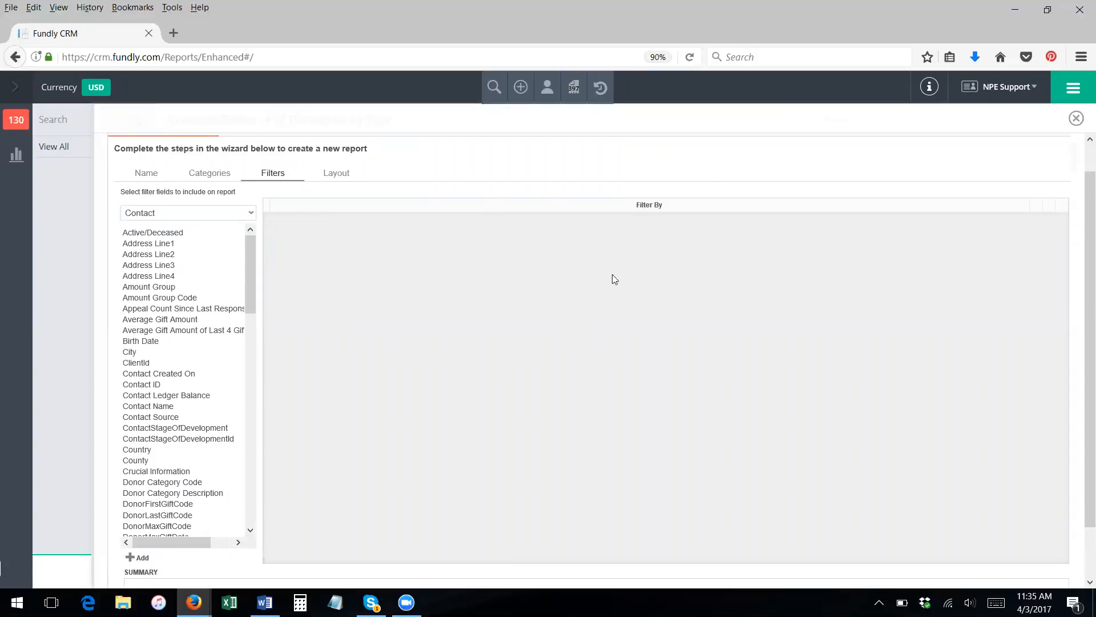
Step: Continue to the layout without adding filters and set Contact Name as the row header source
scroll(513, 308, down, 1)
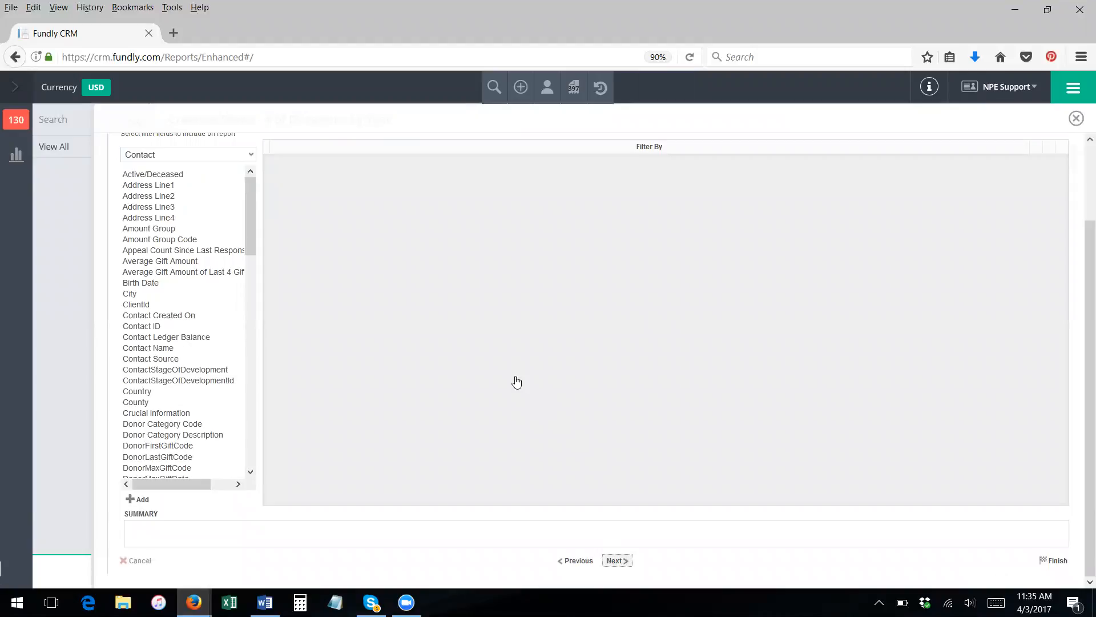
scroll(517, 382, up, 2)
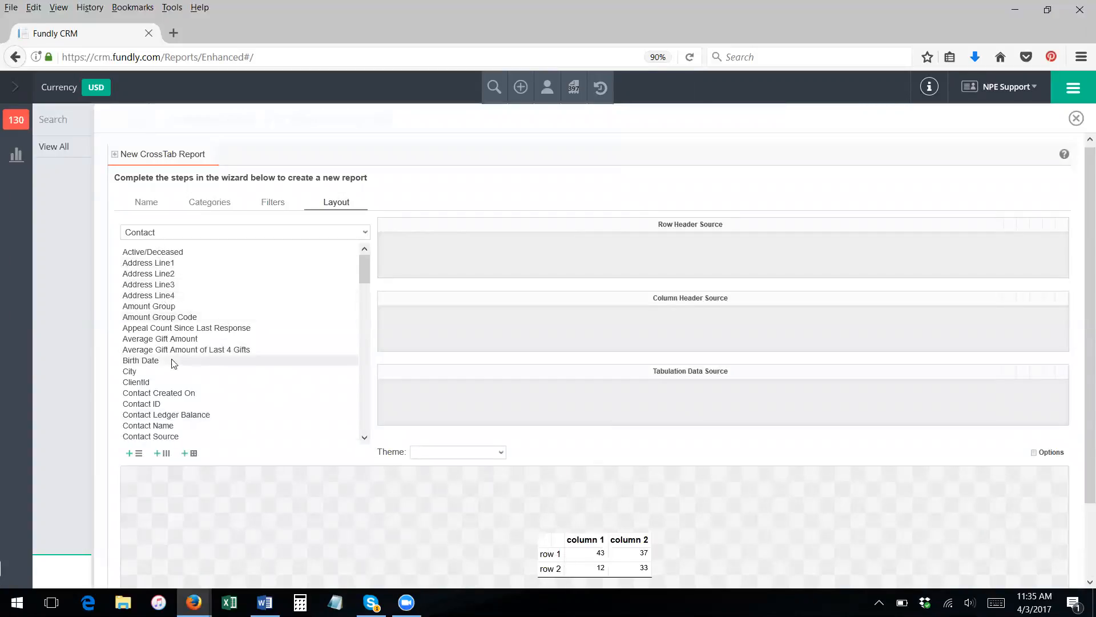
click(159, 426)
drag(447, 243, 444, 250)
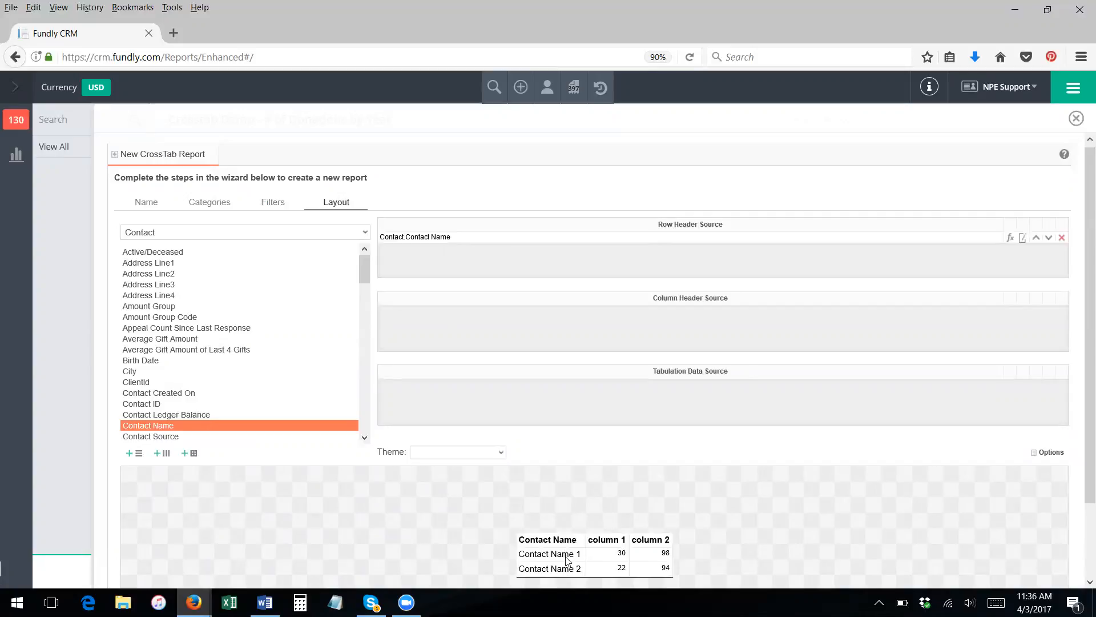
Step: Set the Donation category's Donation Date field as the column header source
click(189, 233)
click(166, 256)
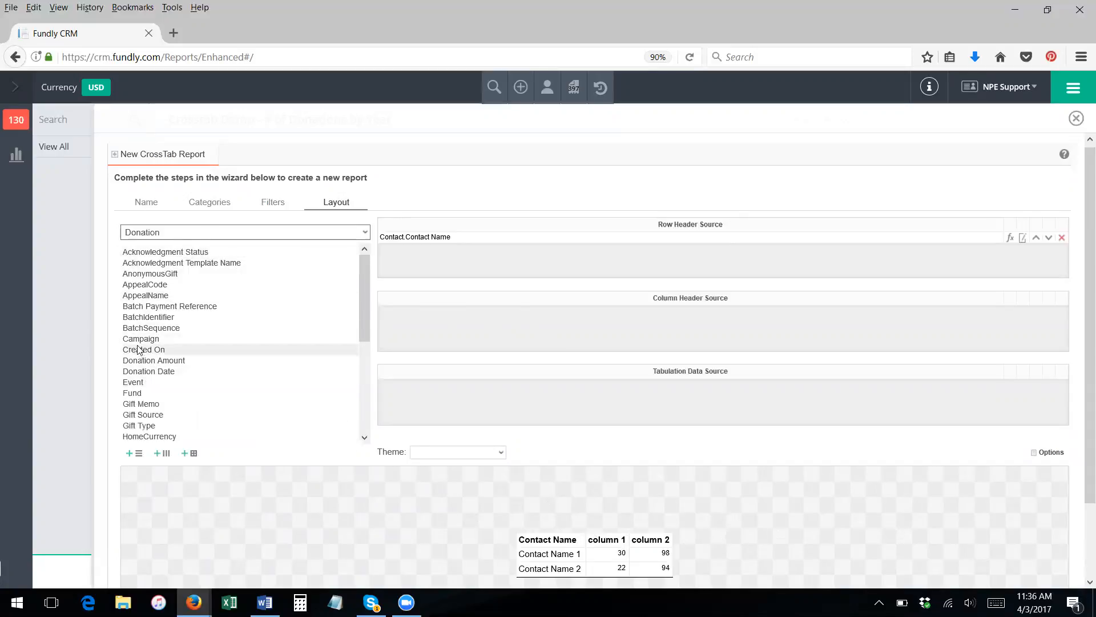
drag(144, 371, 419, 314)
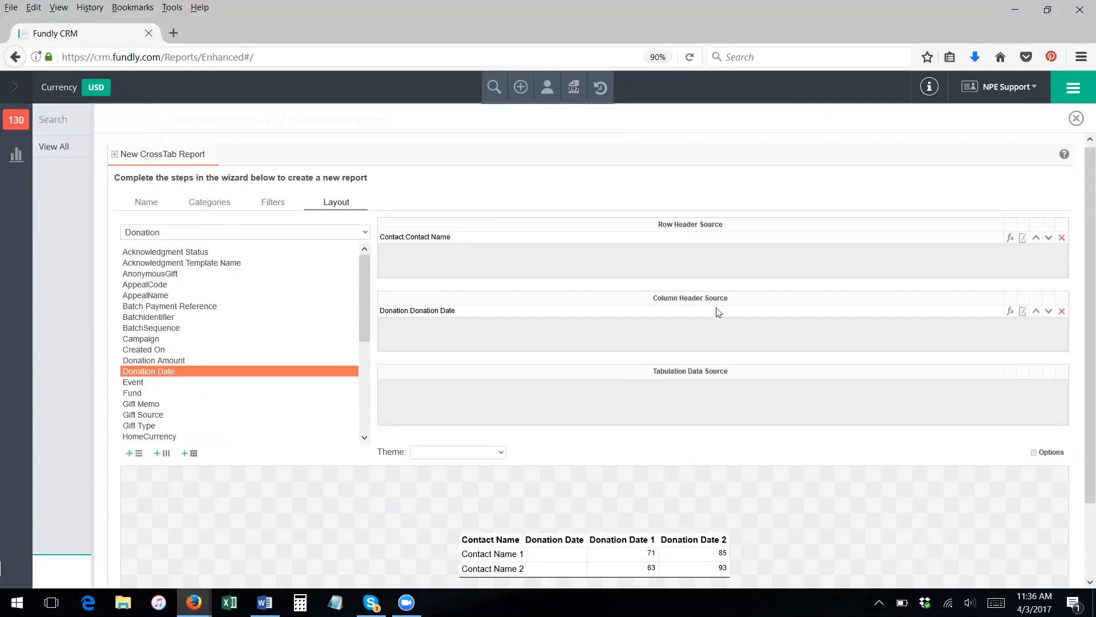
Step: Change the column header formula to Year({Donation.Donation Date}) so donations are grouped by year
click(1011, 314)
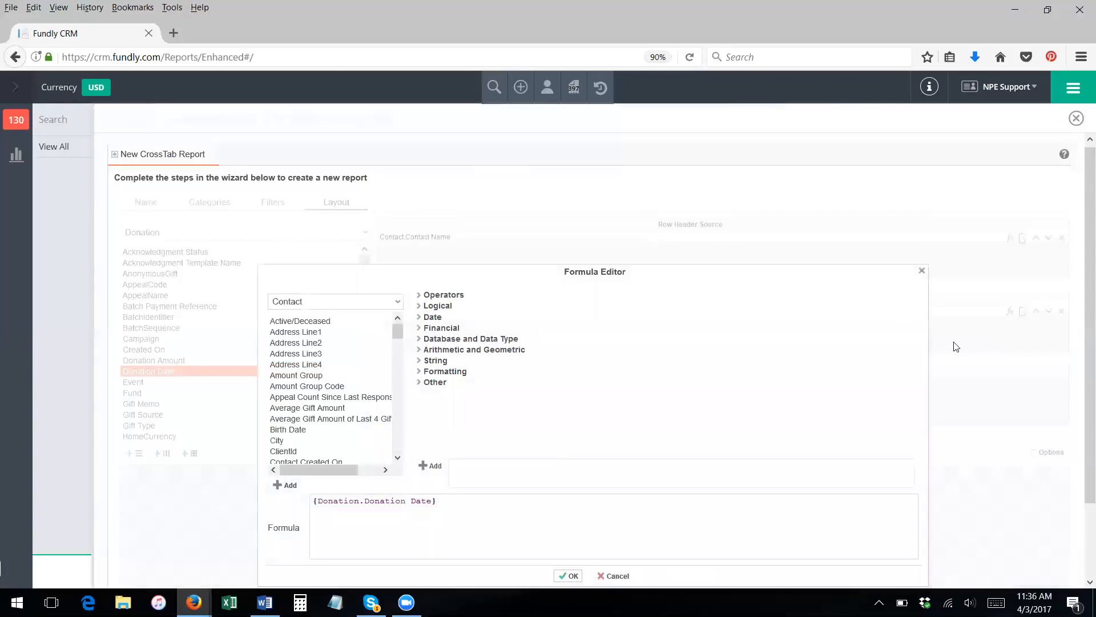
click(420, 318)
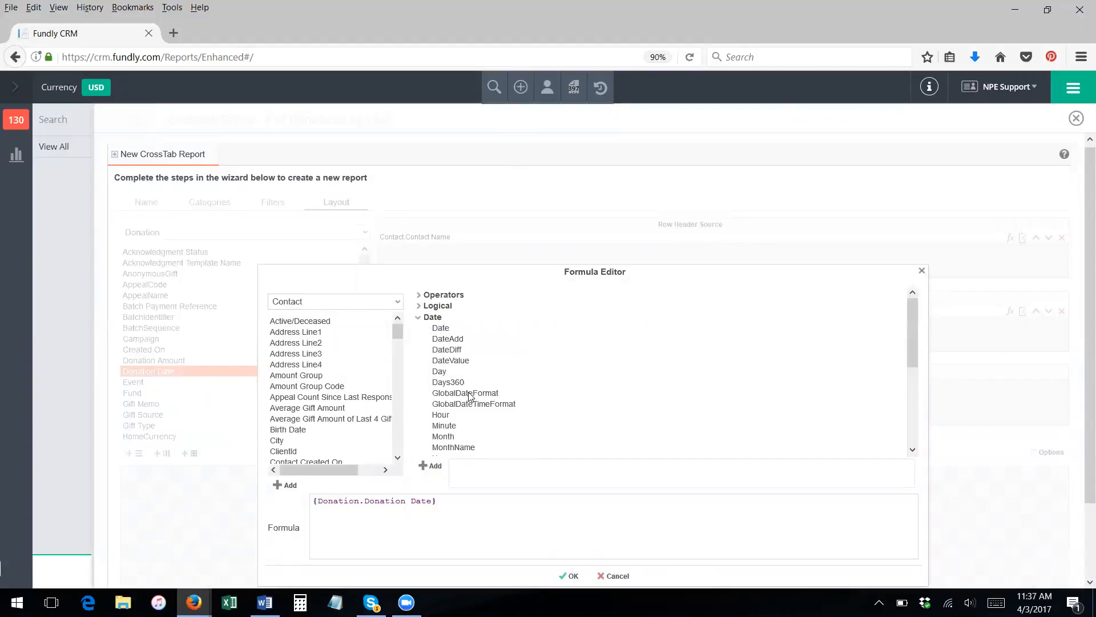
scroll(470, 397, down, 2)
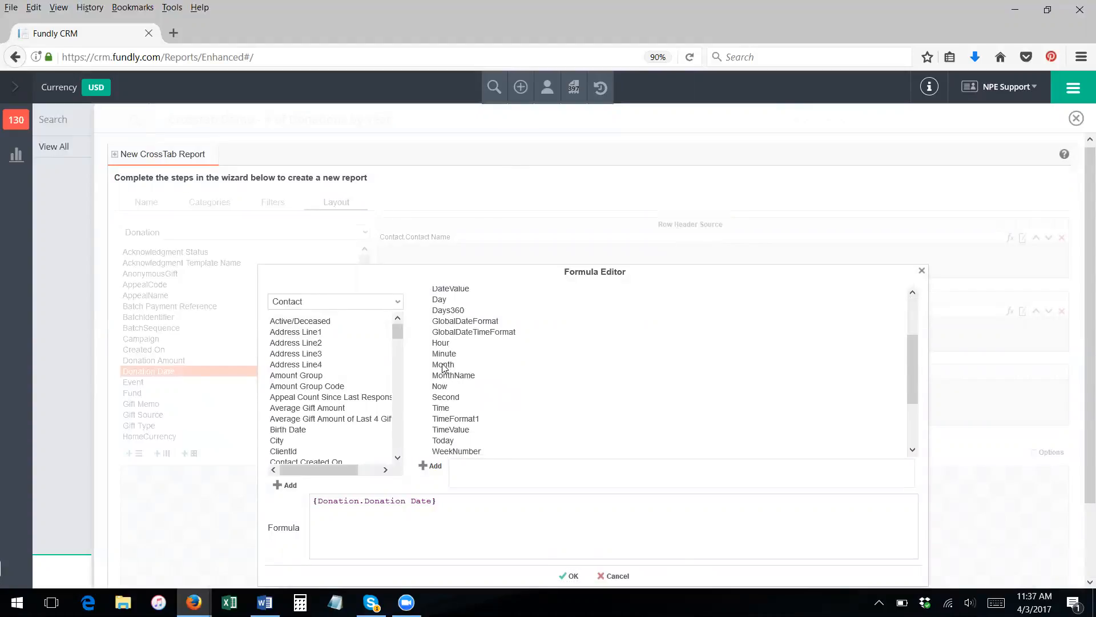
scroll(444, 381, down, 3)
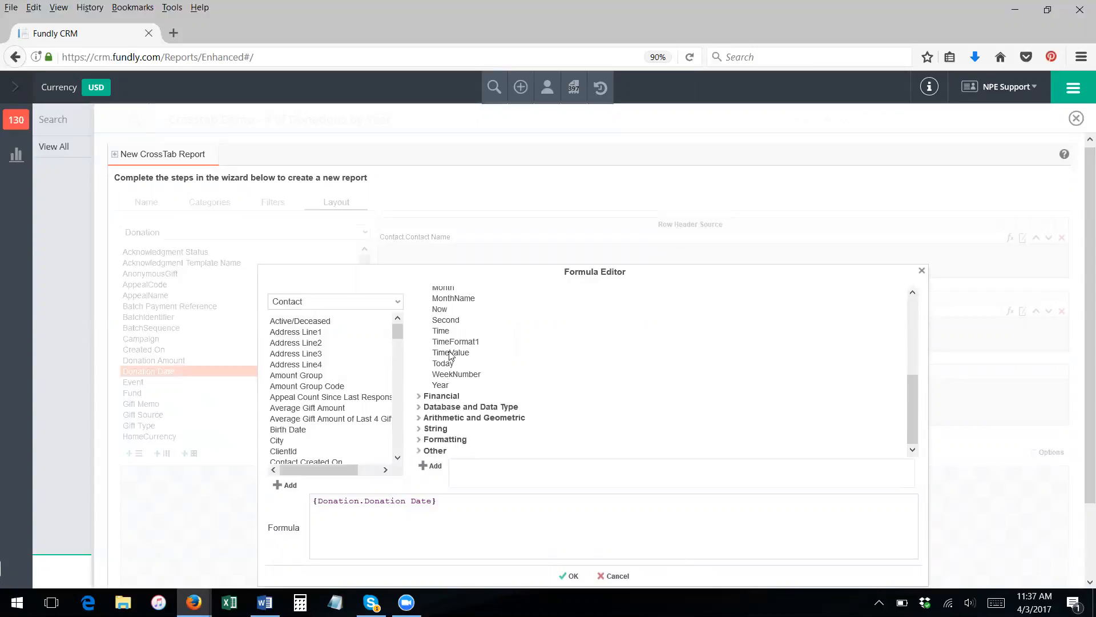
scroll(449, 391, up, 3)
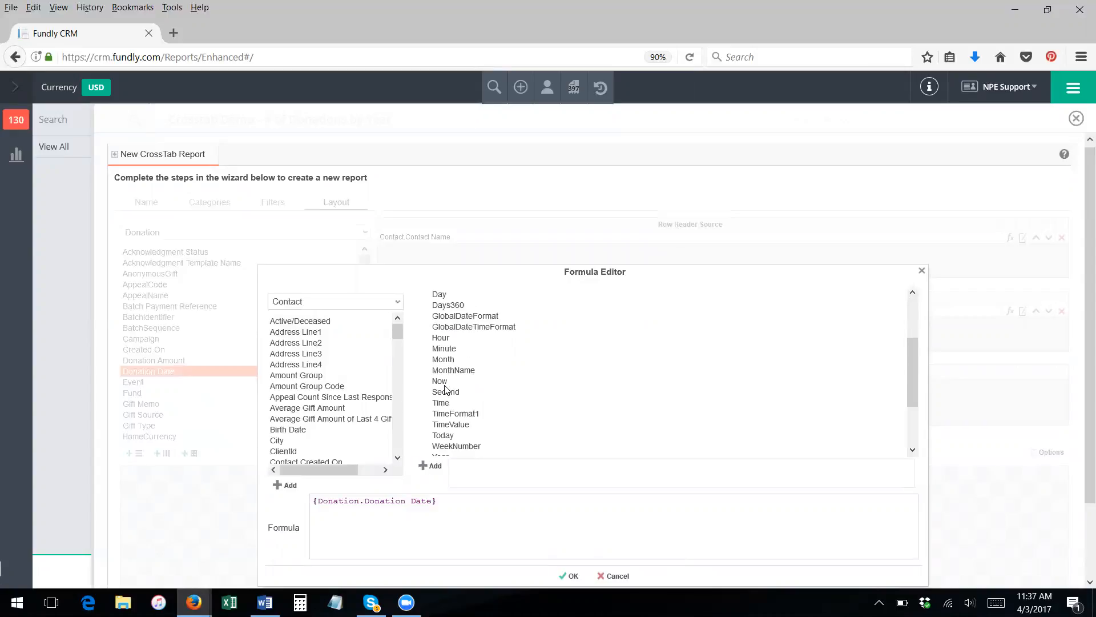
scroll(448, 414, down, 3)
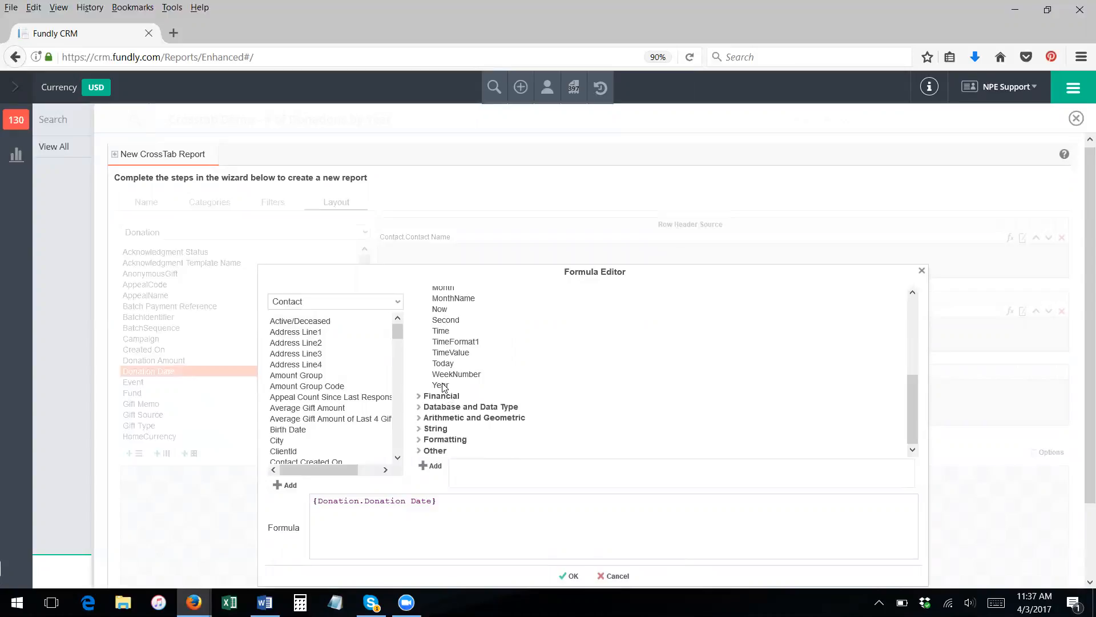
drag(441, 388, 317, 501)
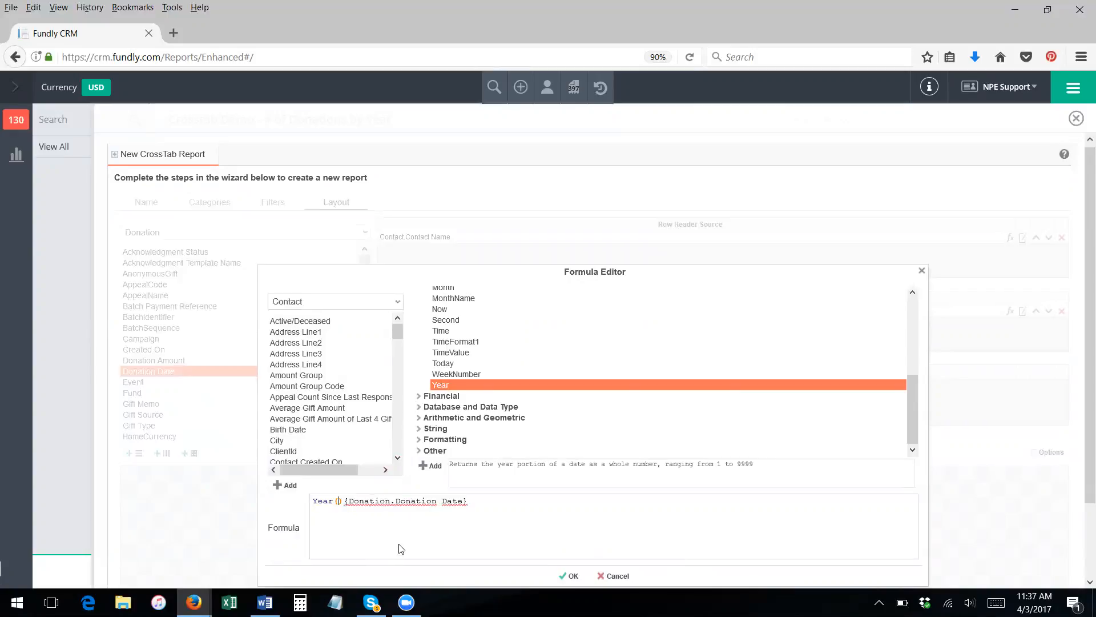
key(Delete)
click(465, 502)
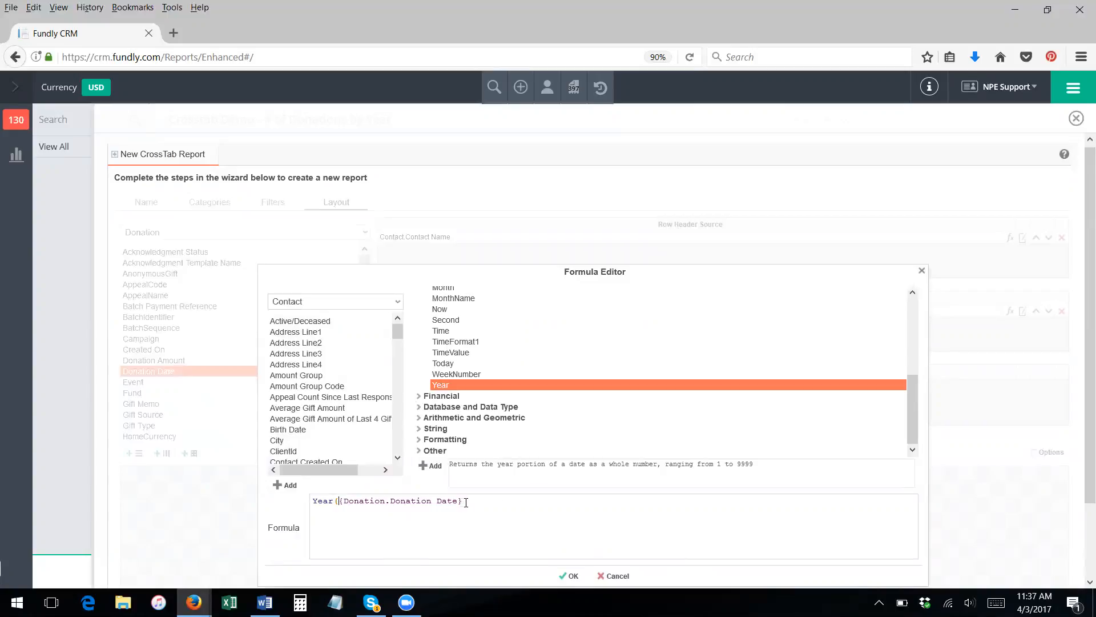
text())
click(570, 576)
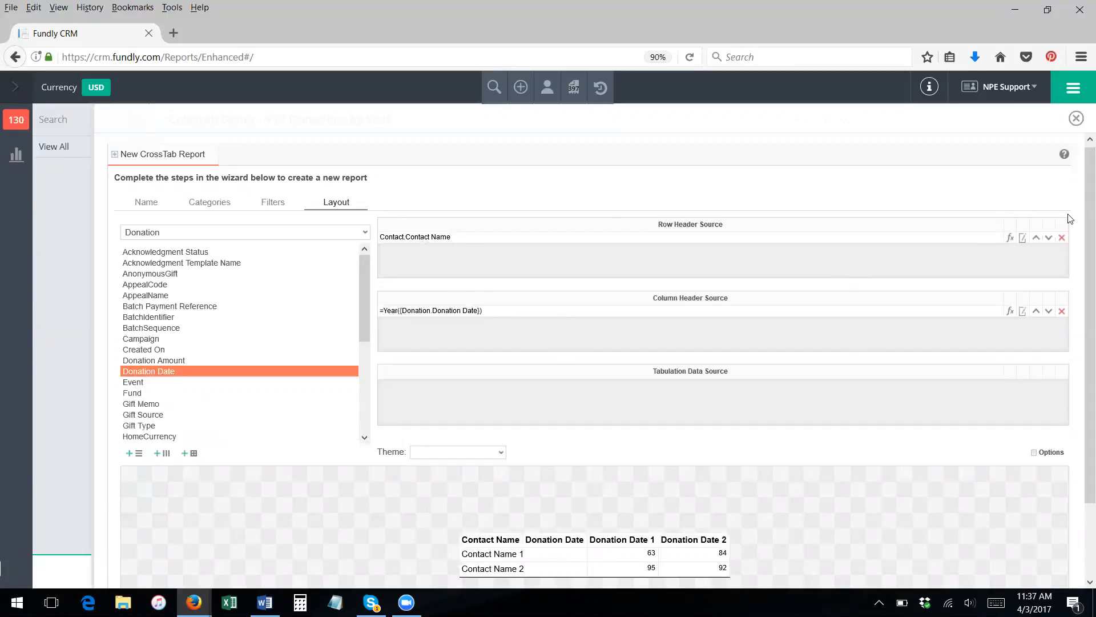
Step: Set the Contact Name row header's sort method to Header Value (Text), keeping the Ascending direction
click(1022, 238)
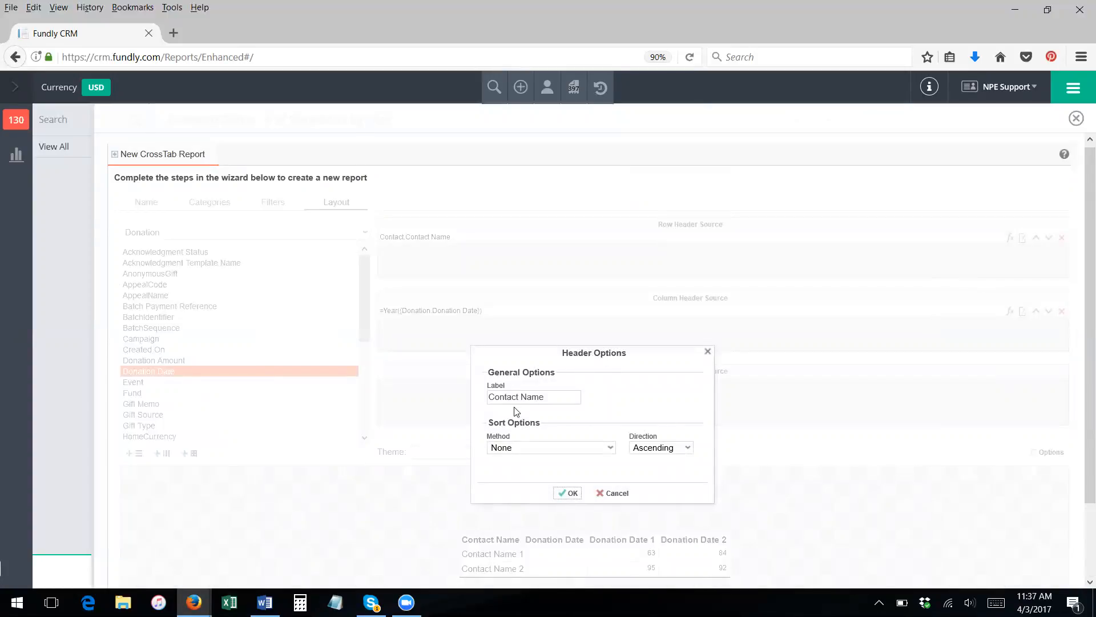
click(518, 448)
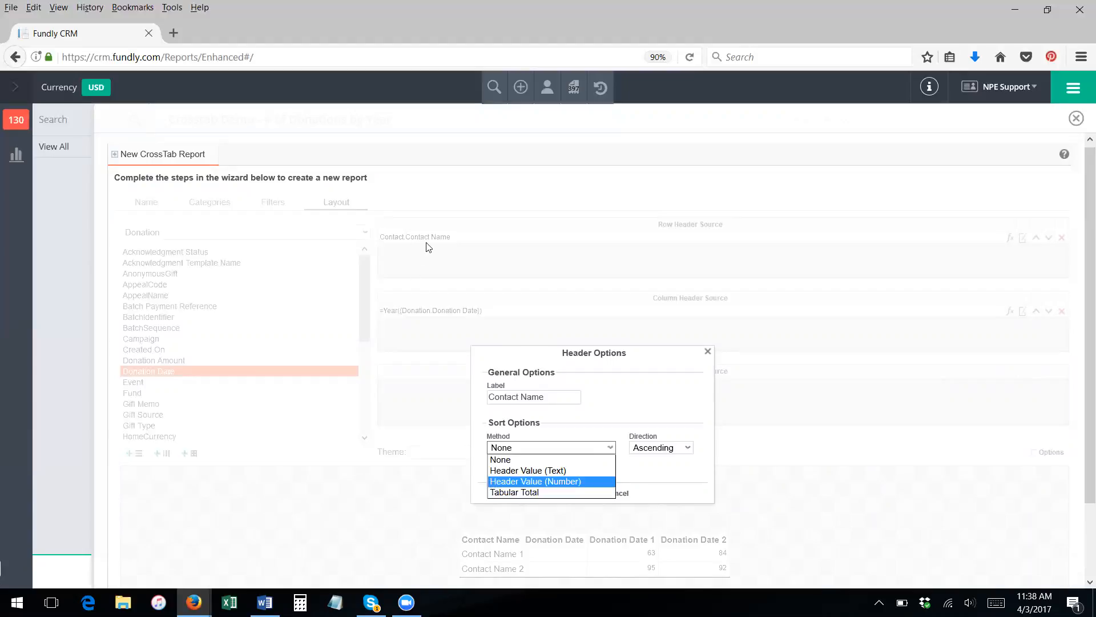
click(519, 472)
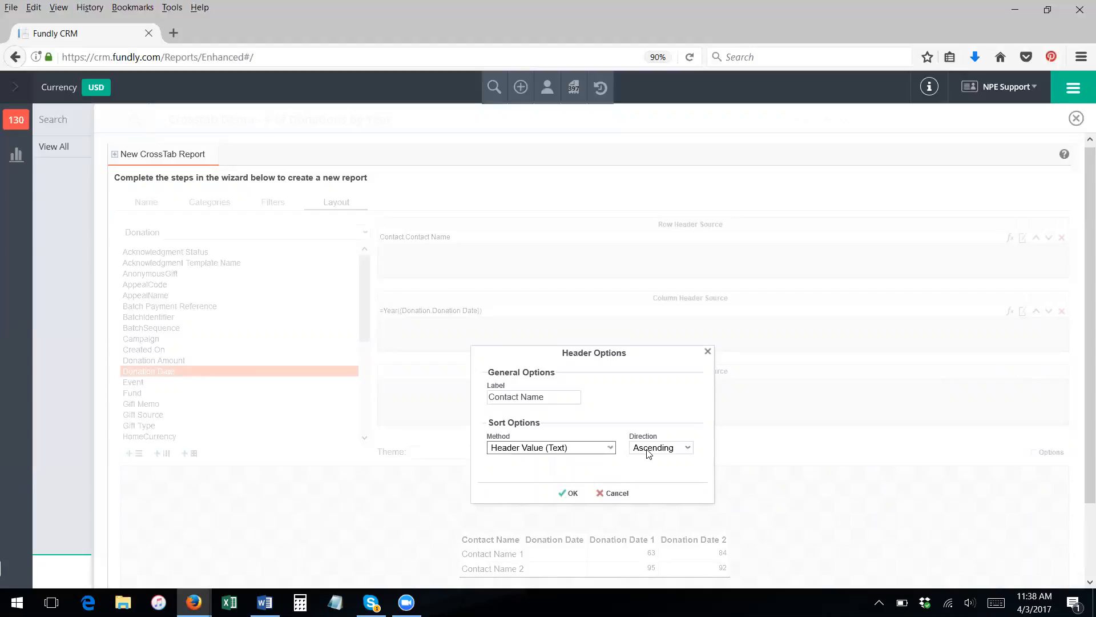
click(569, 493)
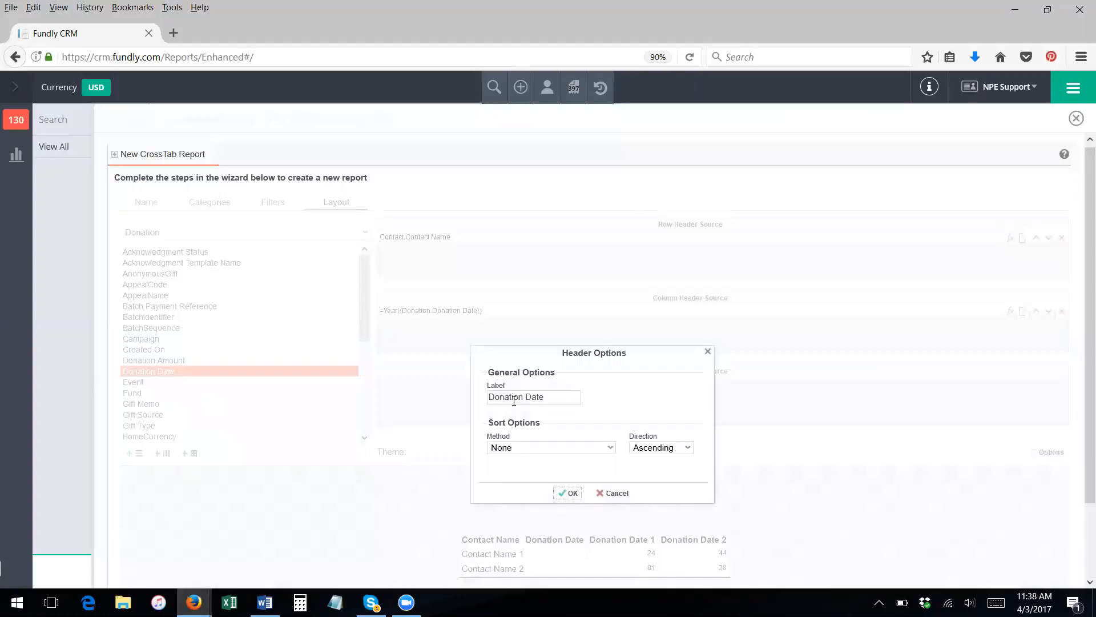
Step: Set the Donation Date column header's sort method to Header Value (Number), keeping the Ascending direction
click(514, 448)
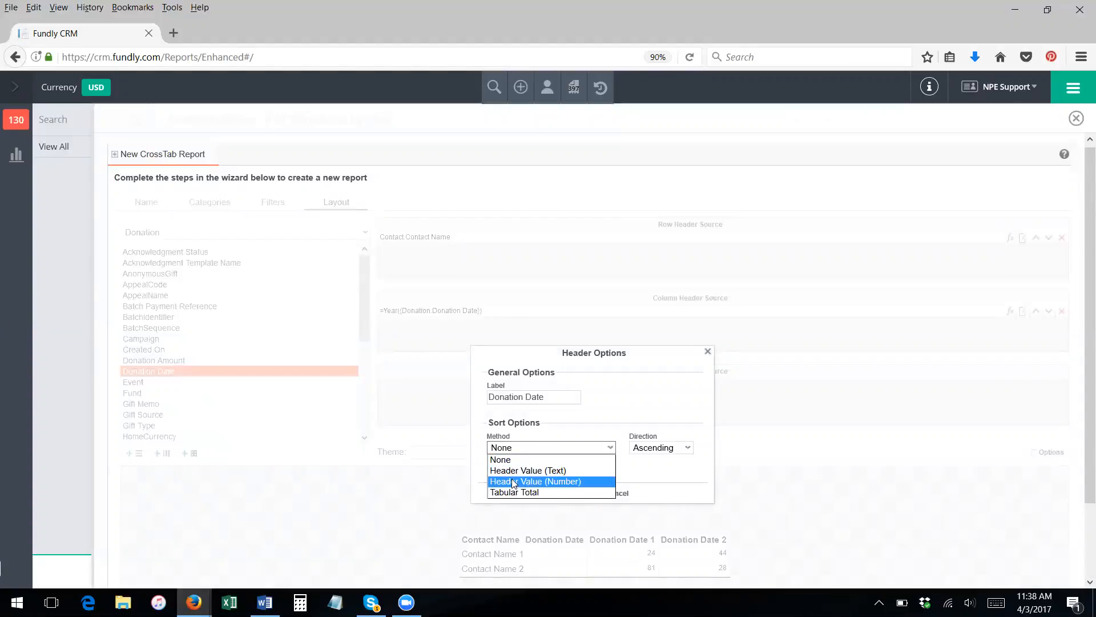
click(511, 481)
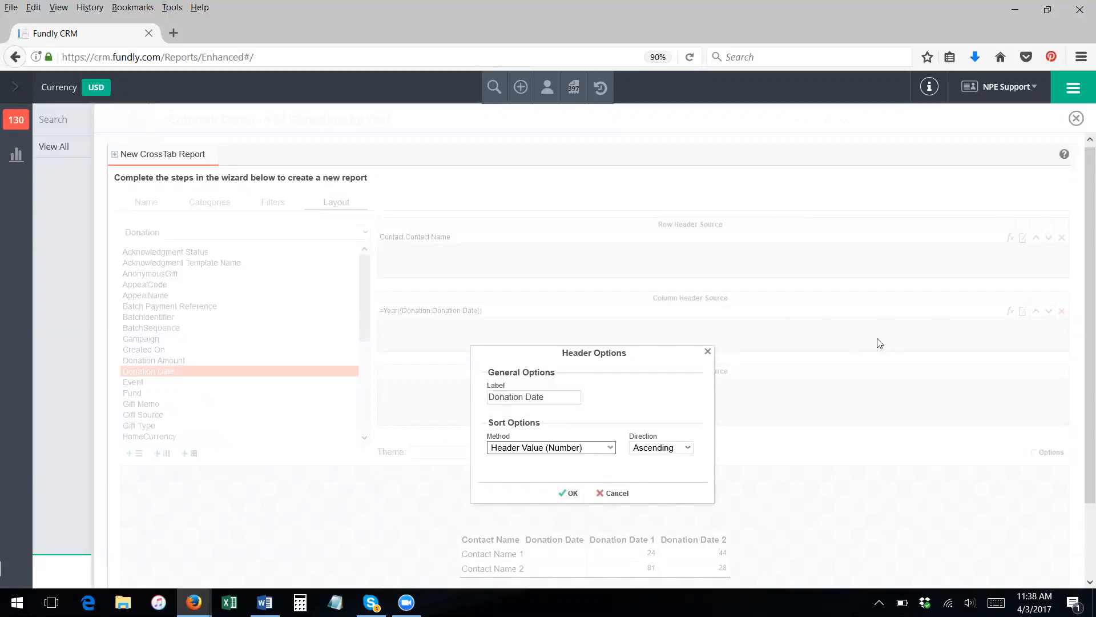
click(569, 493)
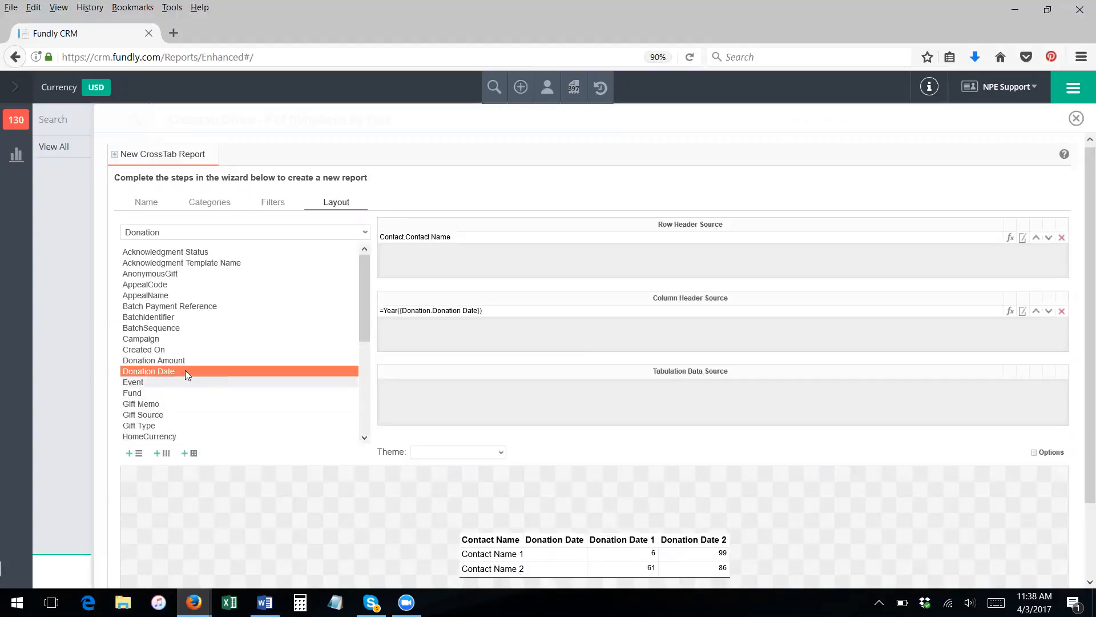
Step: Add Donation Amount as the tabulation data source, keeping the Sum method and the Aggregate value
click(169, 361)
drag(169, 365, 442, 399)
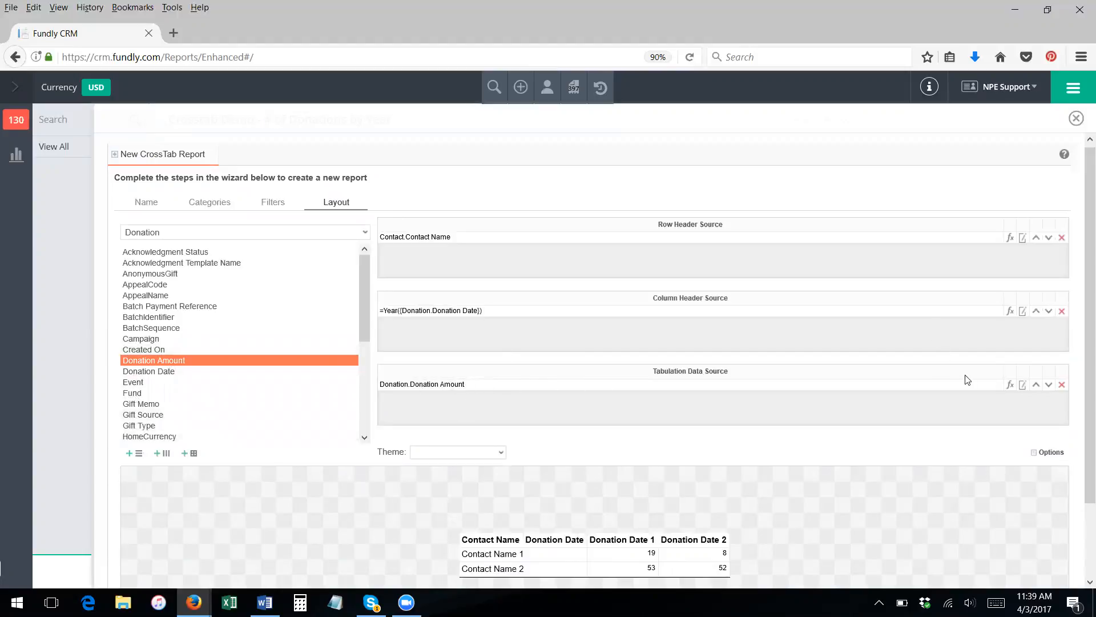
click(1023, 390)
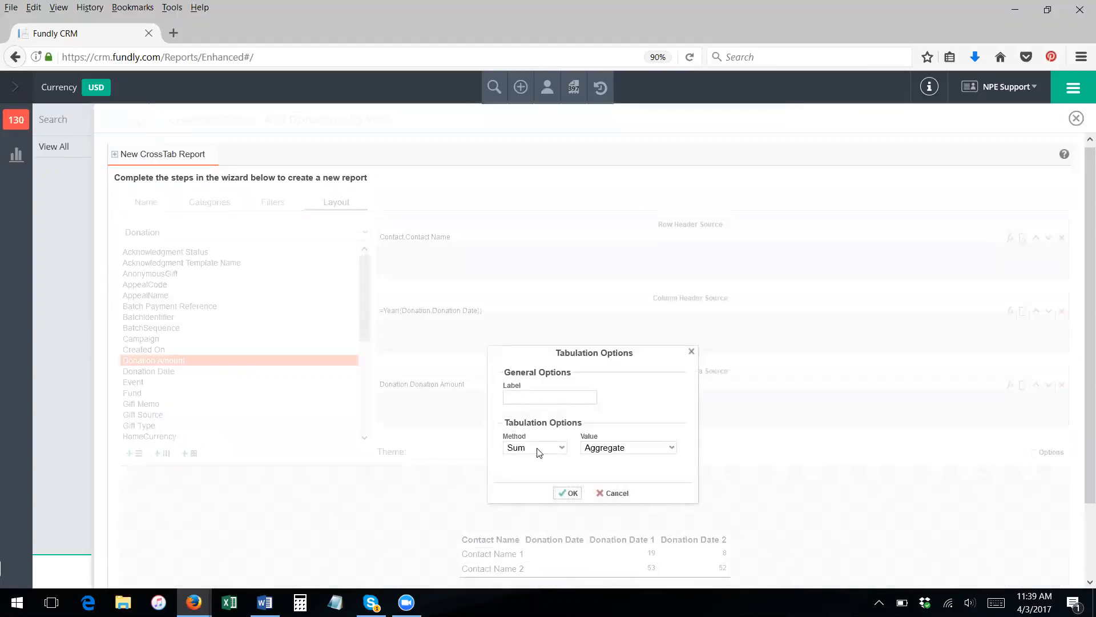
click(522, 447)
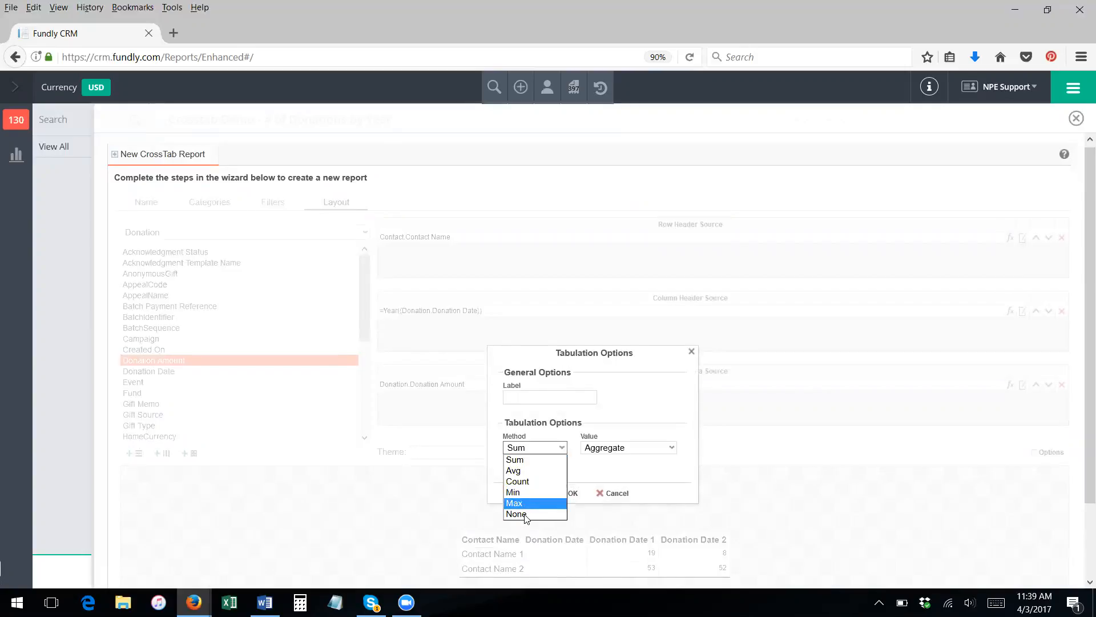
click(541, 437)
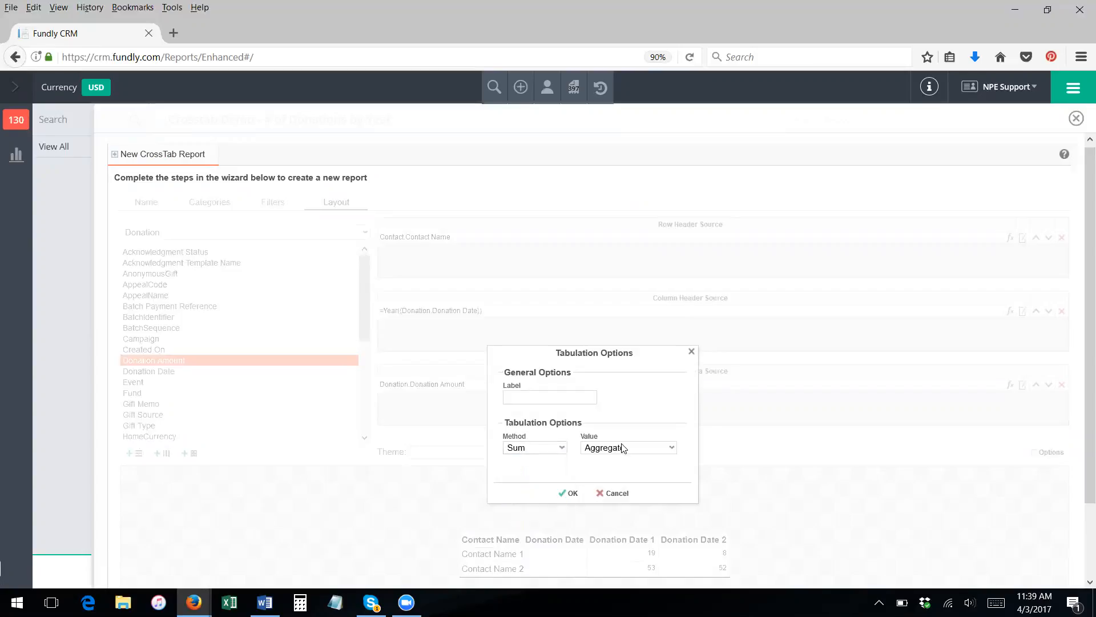
click(623, 448)
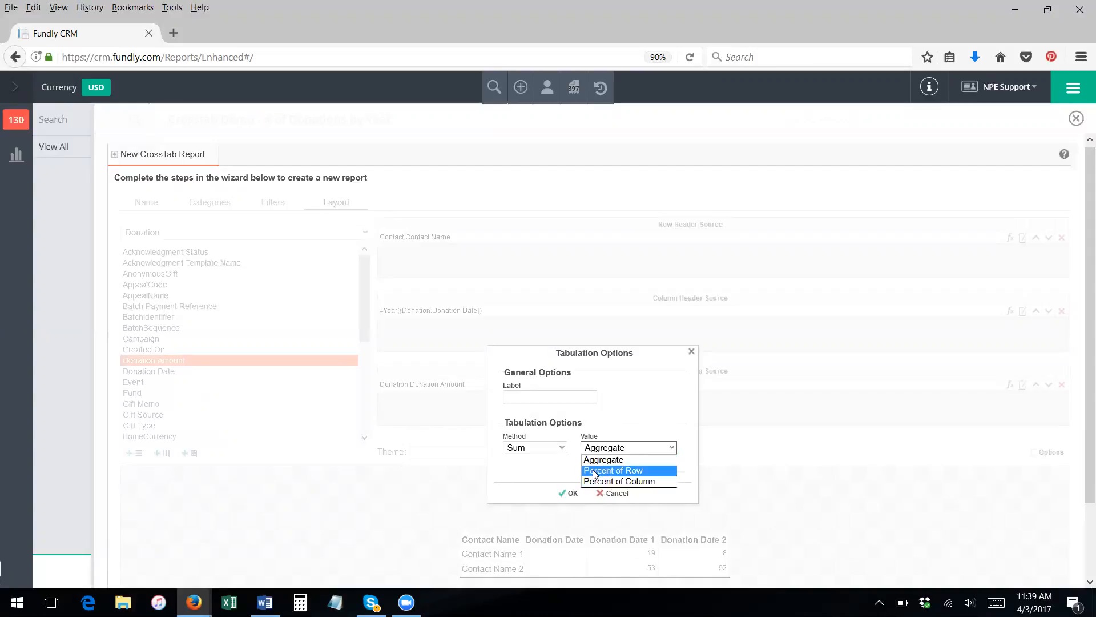
click(610, 459)
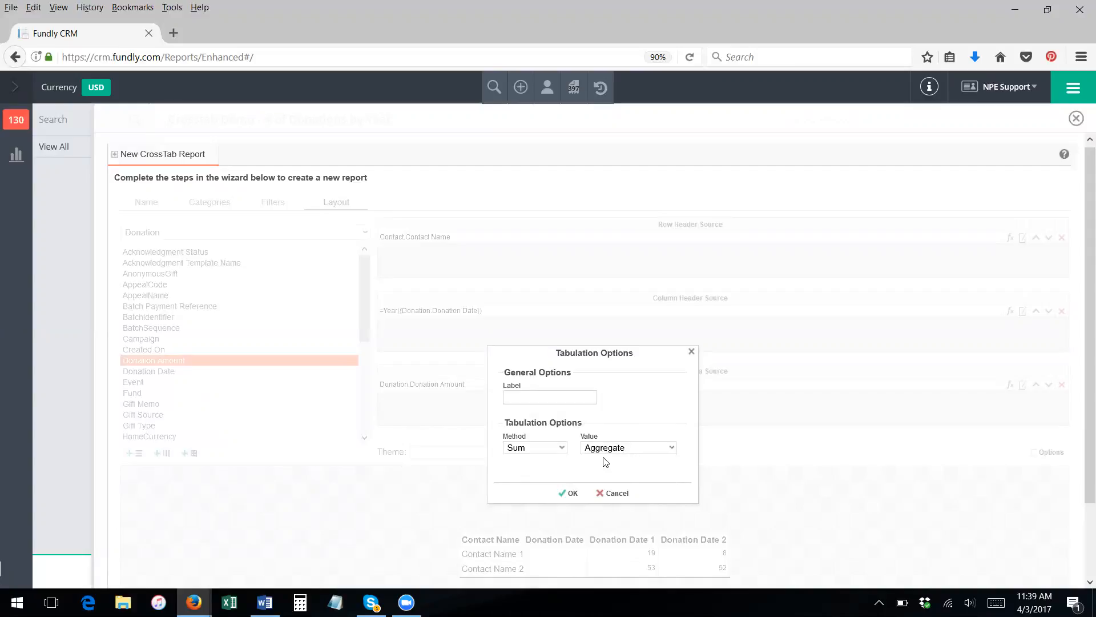
click(562, 493)
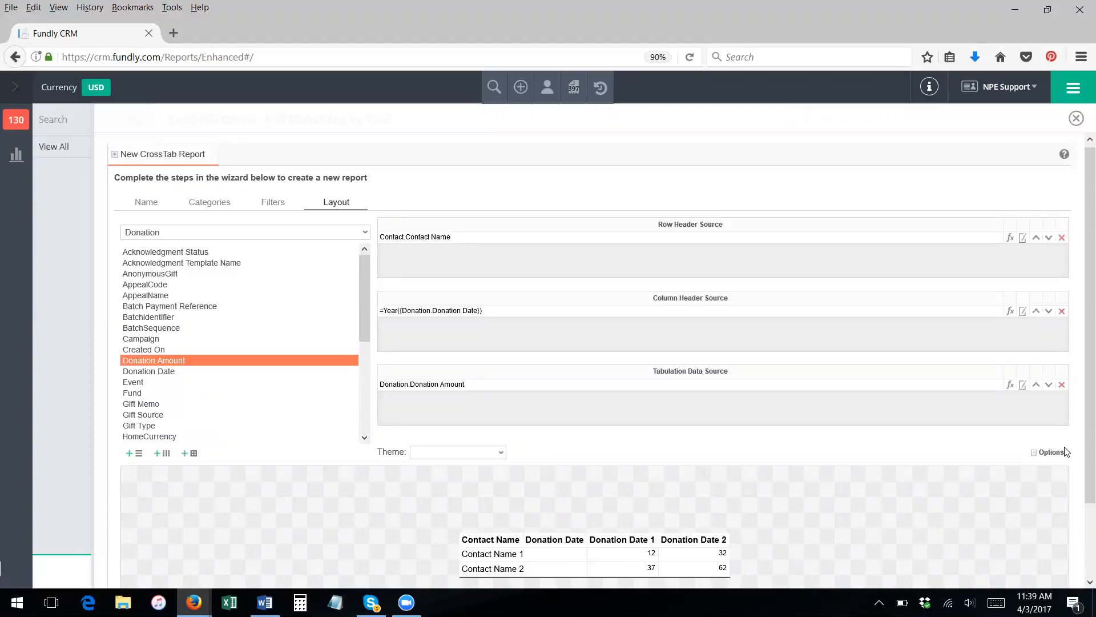
Step: In the crosstab options, keep row headers placed as Columns and enable repeating the CrossTab header on every new page
click(1046, 453)
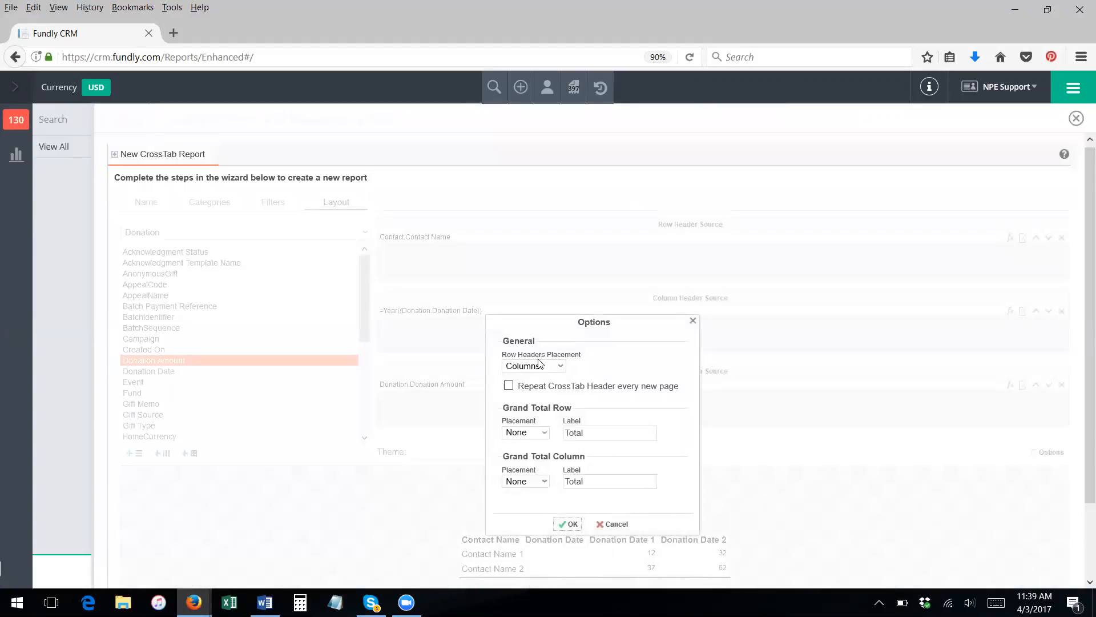
click(537, 368)
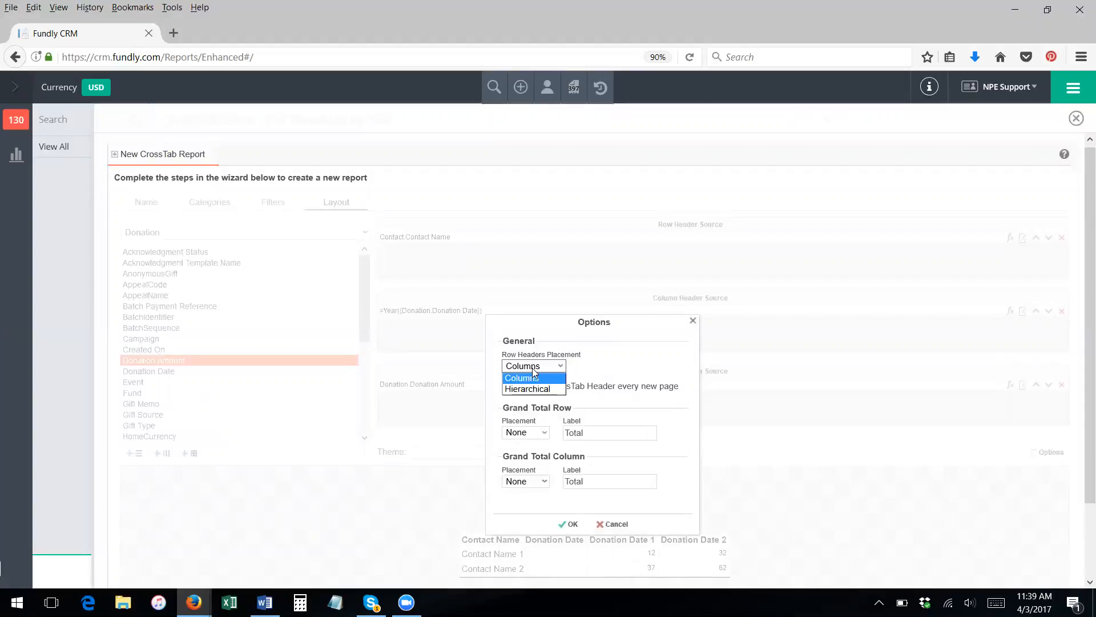
click(535, 377)
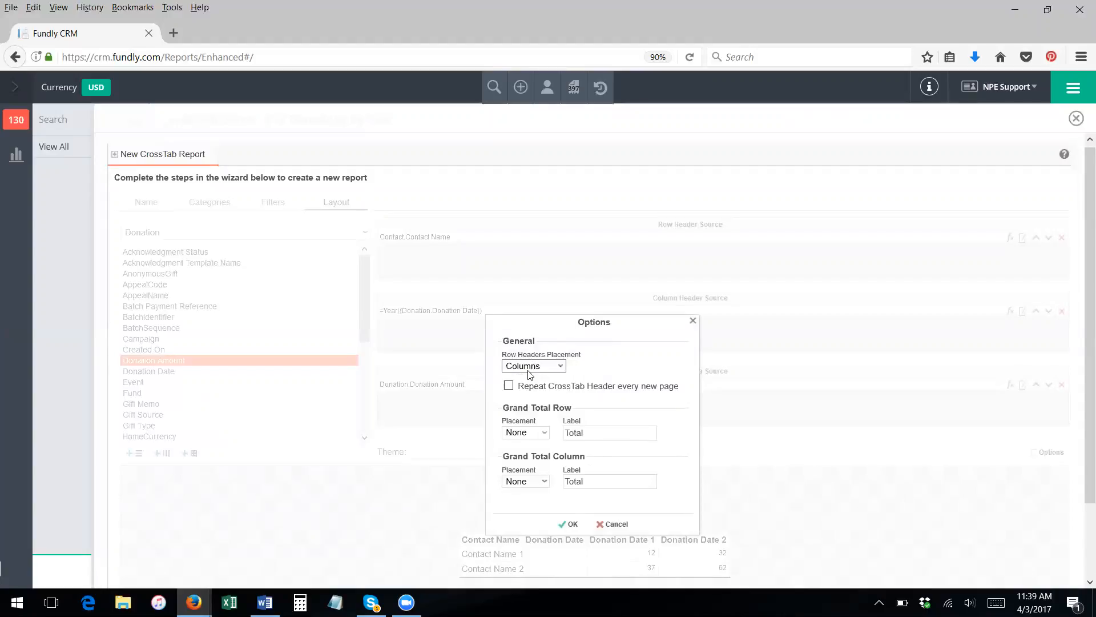
click(530, 368)
click(528, 373)
click(509, 386)
Step: Place the grand total row at the Bottom and label it Grand Total
click(529, 433)
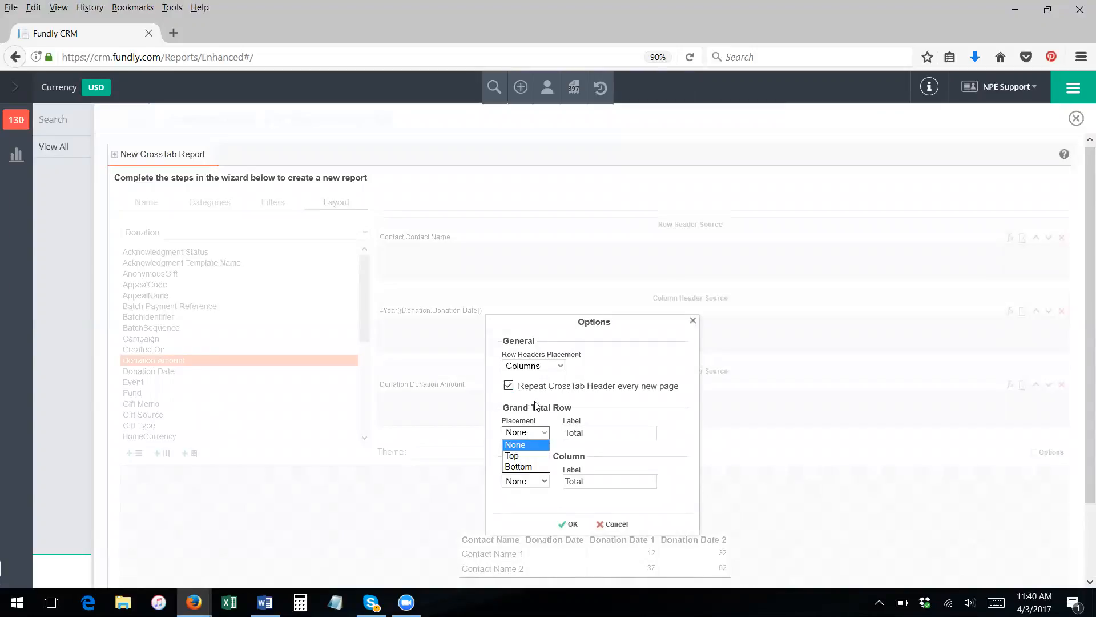
click(537, 441)
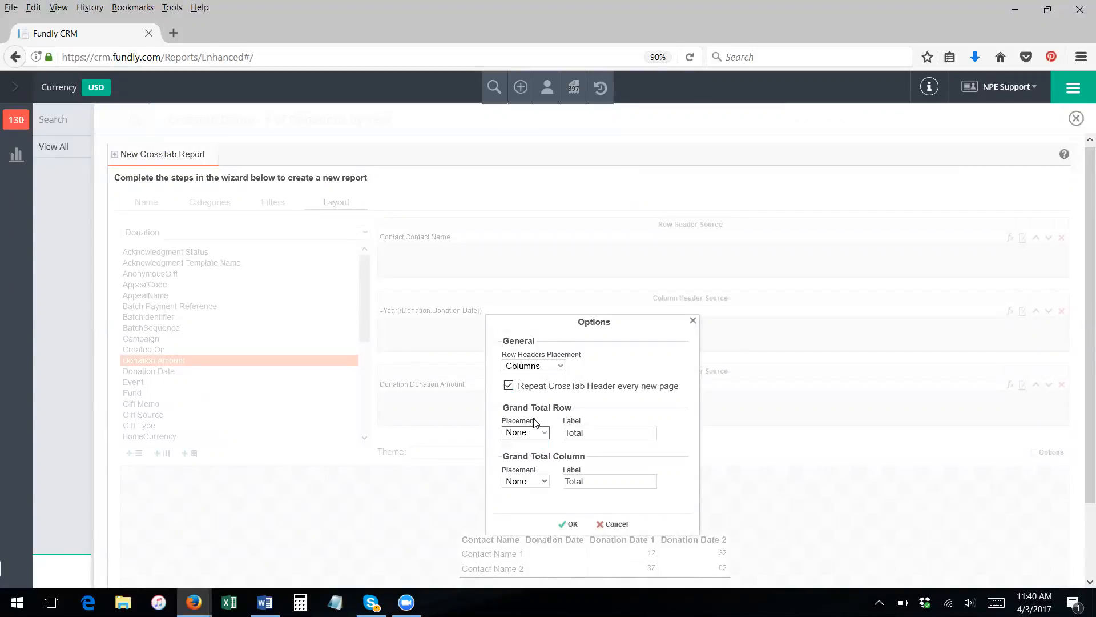
click(530, 436)
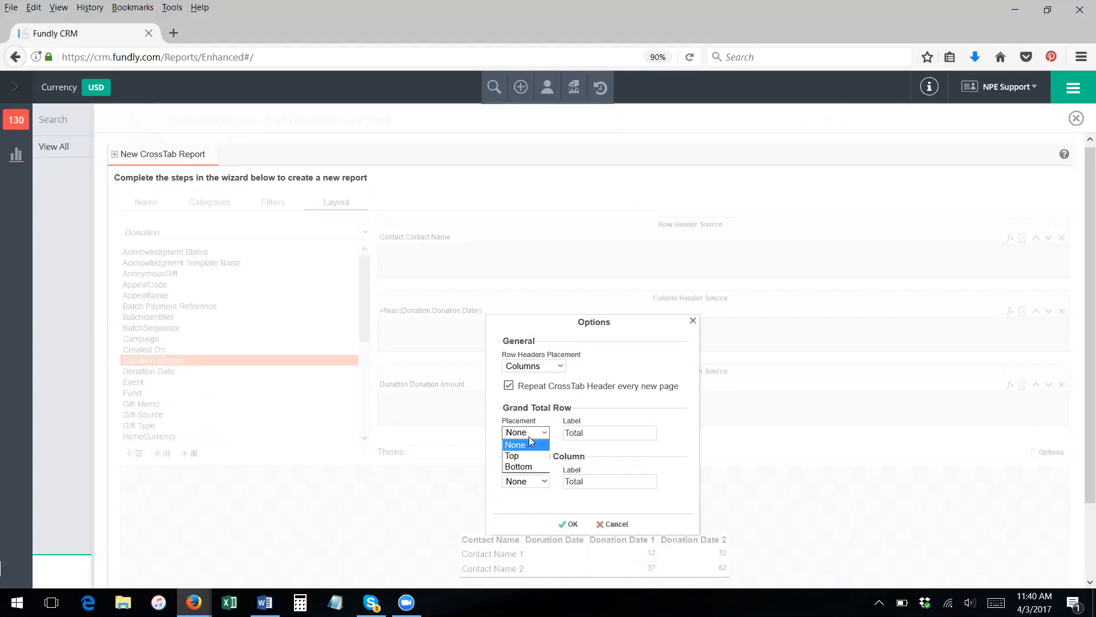
click(514, 469)
click(566, 432)
text(Grand)
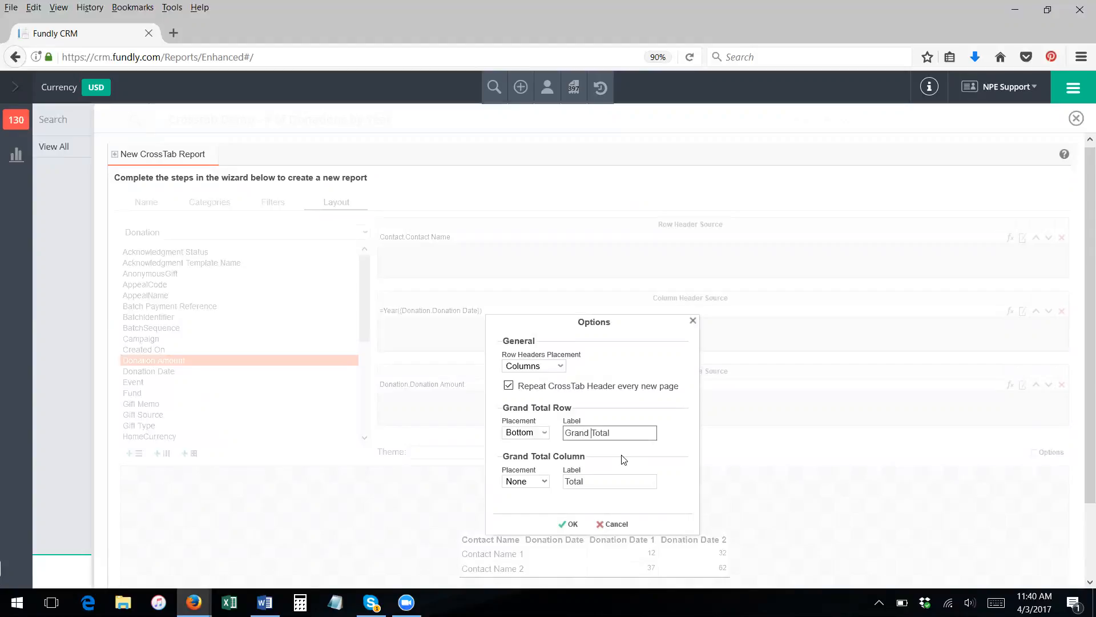
Step: Set the grand total column's placement to Right, keeping the label Total, and finish the report wizard
click(537, 483)
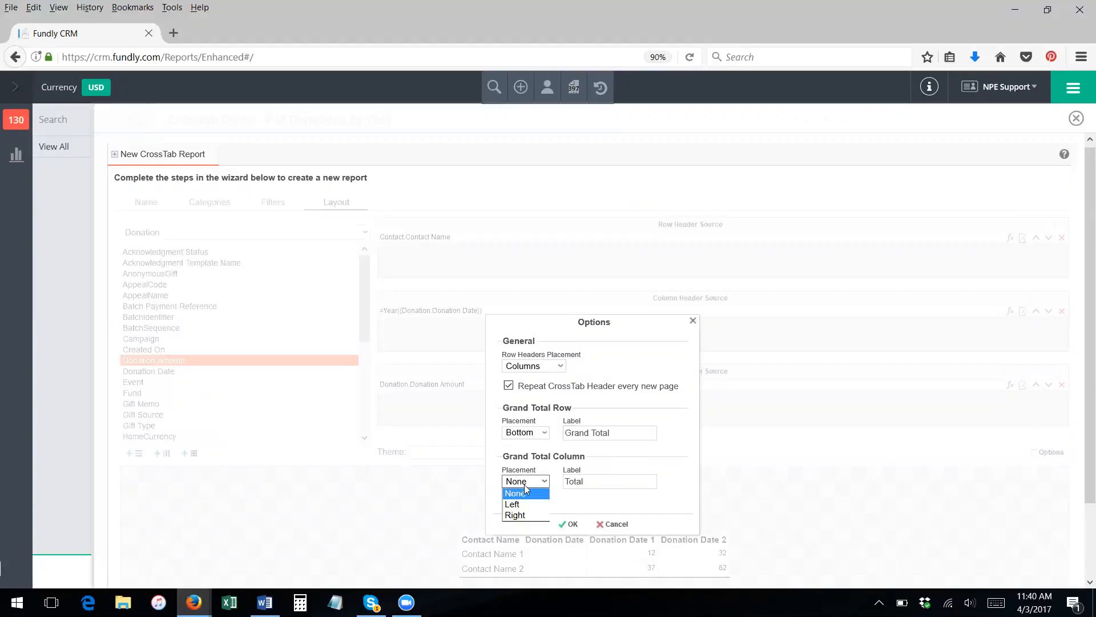
click(524, 515)
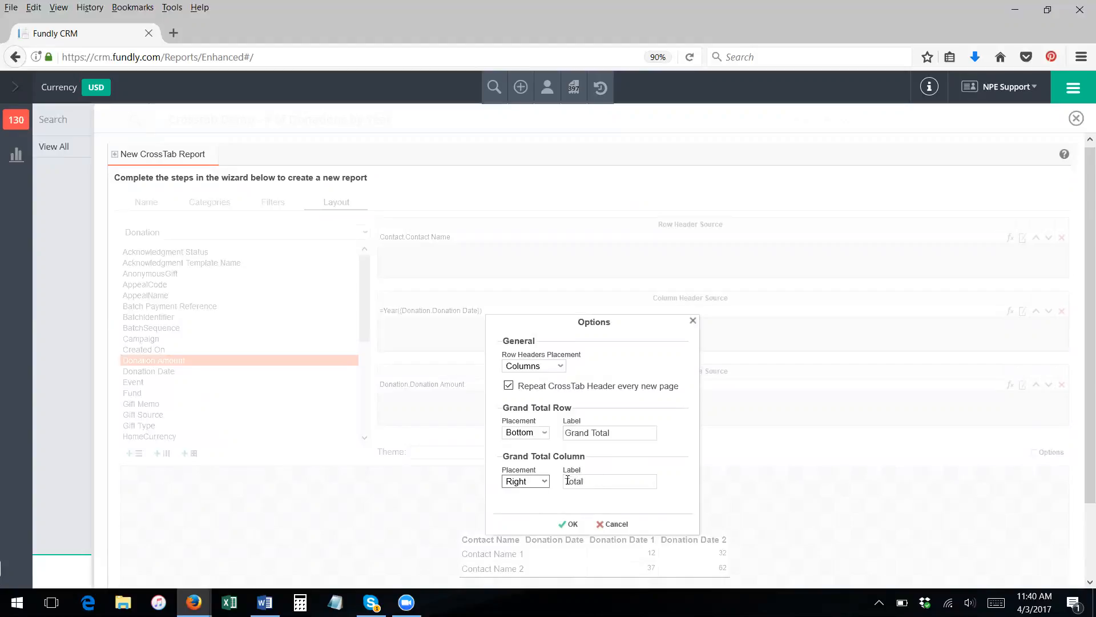
click(569, 524)
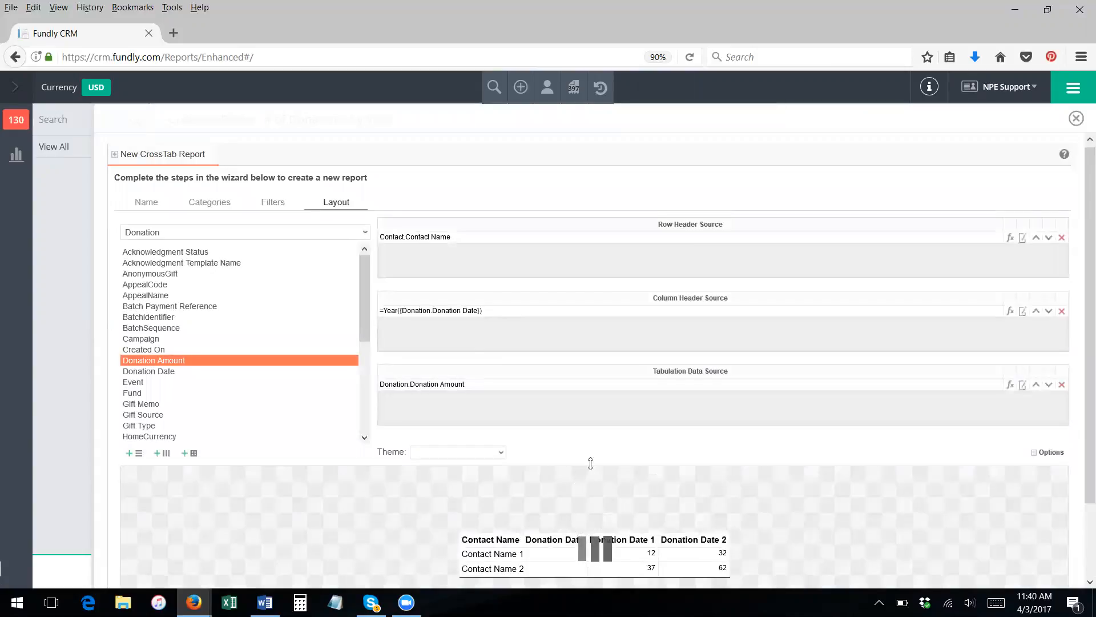
scroll(579, 440, down, 3)
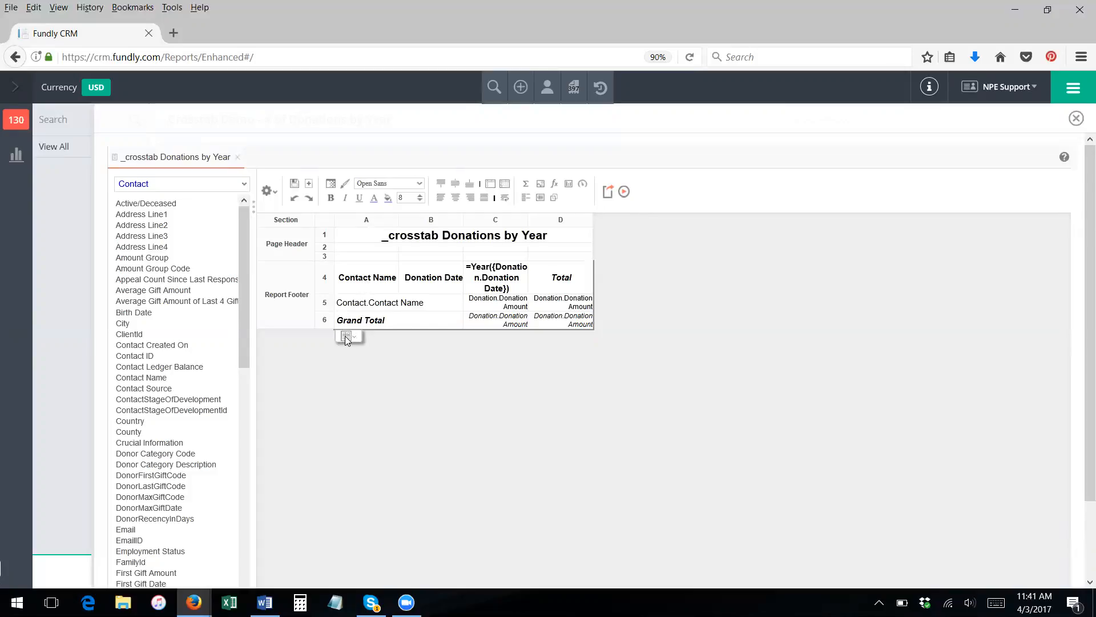
Step: Review the crosstab's layout settings without changing them, and run the report to examine each contact's donations by year
click(434, 301)
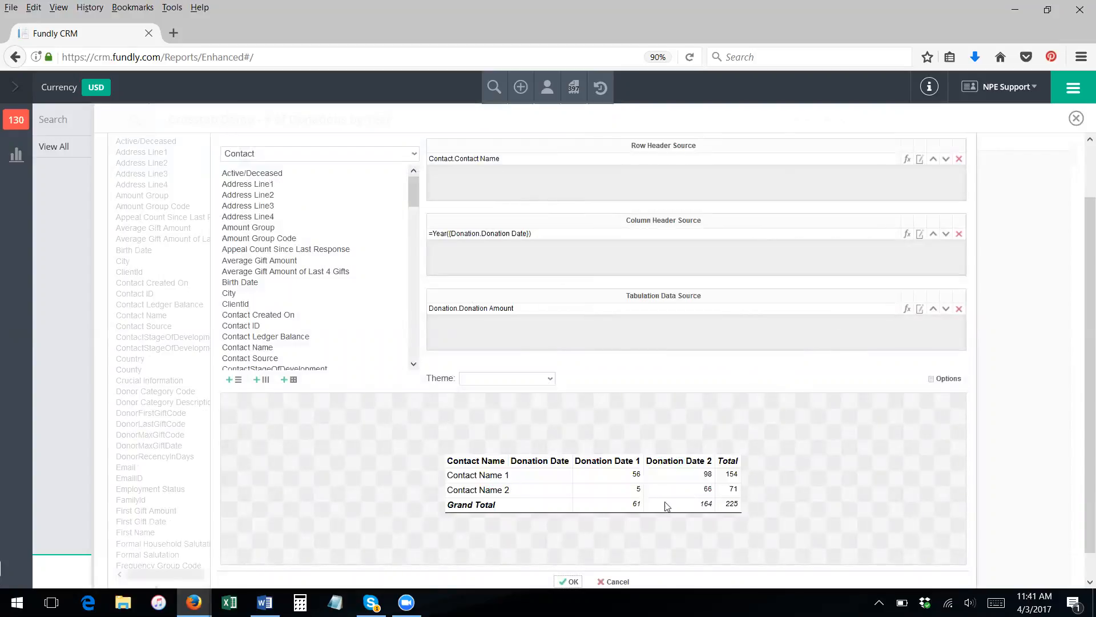
click(613, 582)
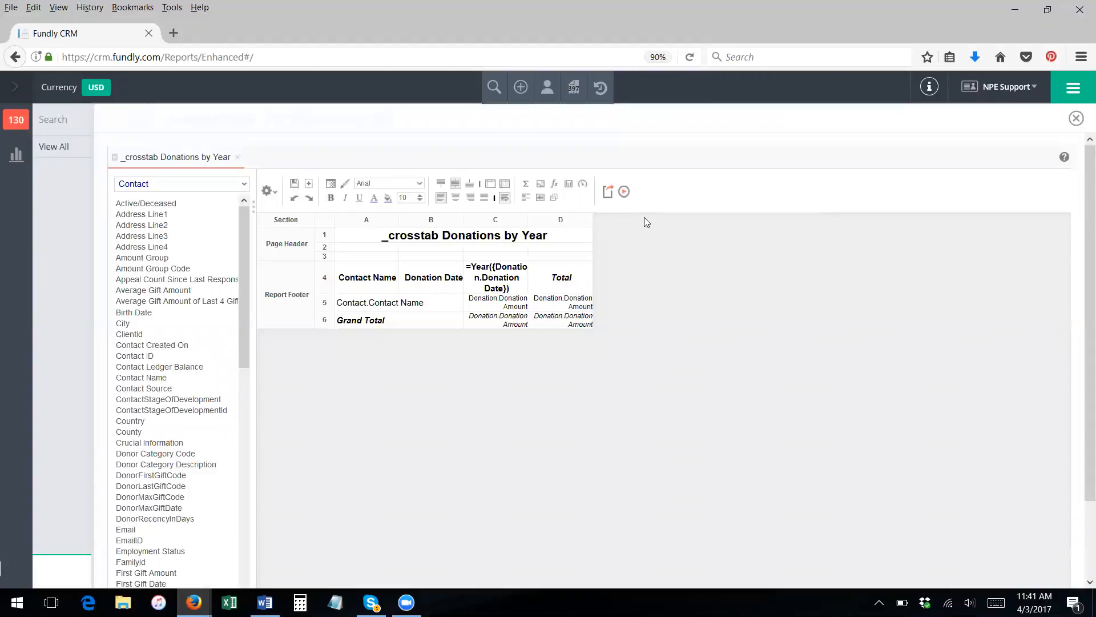
click(624, 191)
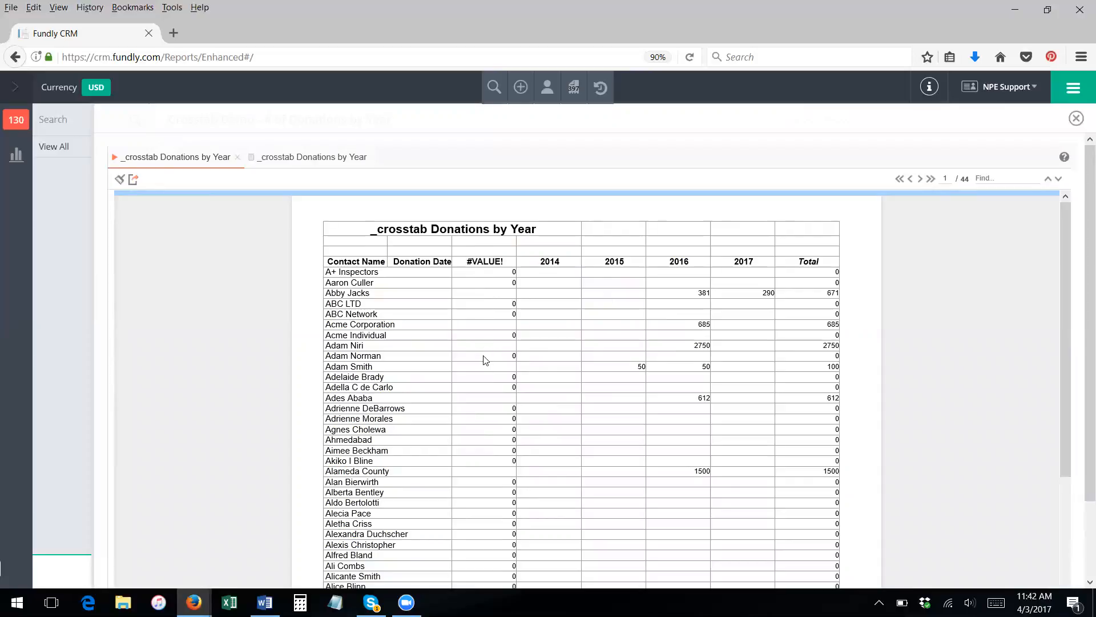
scroll(484, 359, down, 5)
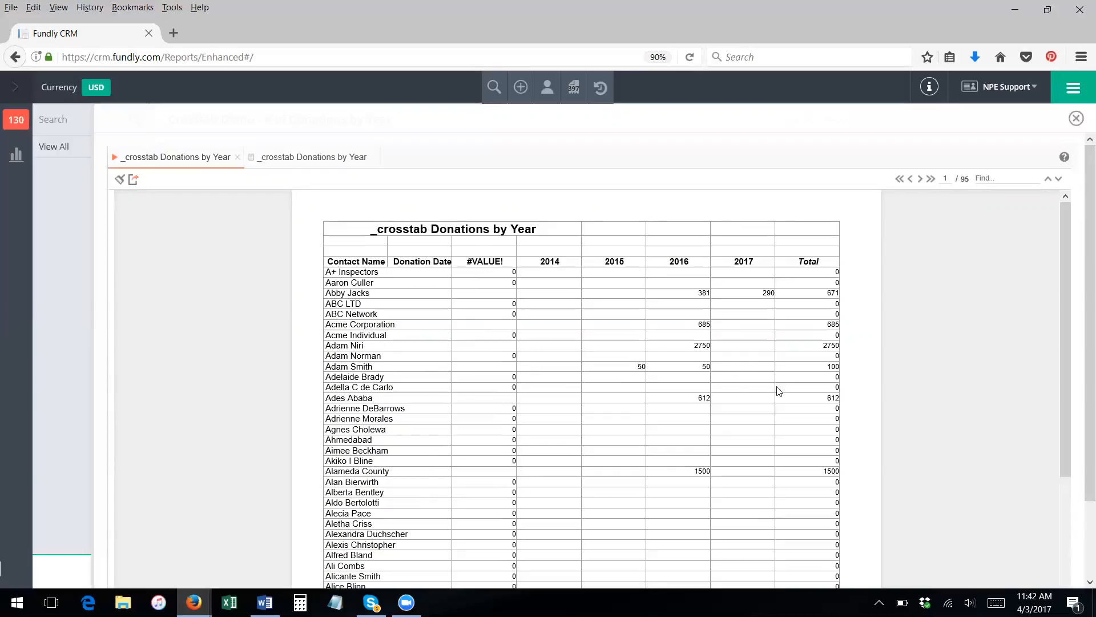
click(236, 158)
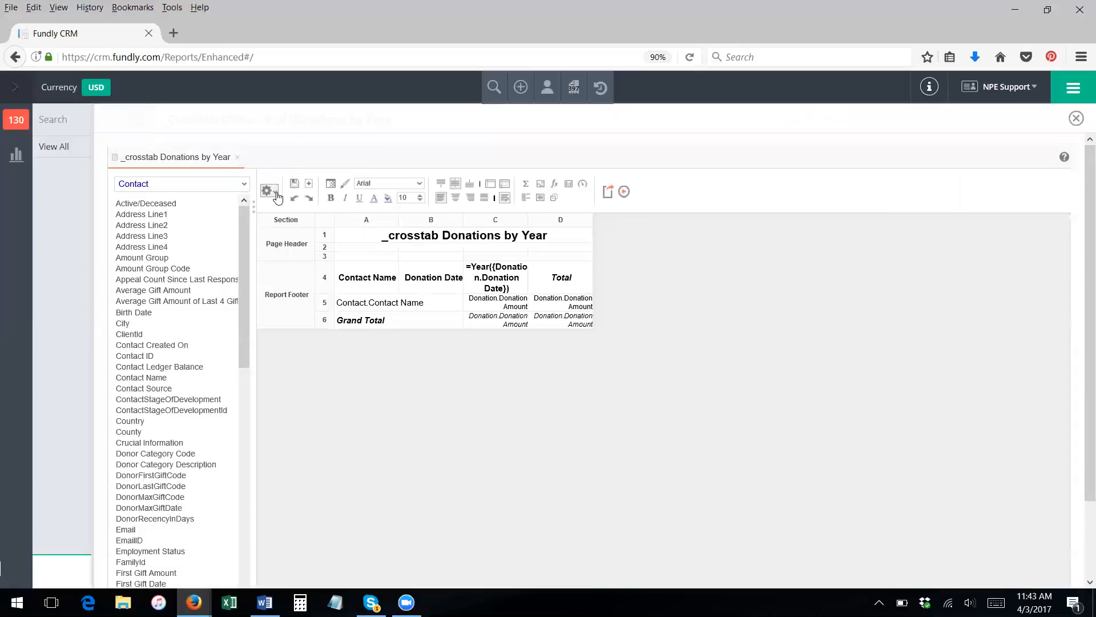
Step: Exclude Contact data that does not have Donation data in the report's joins, and rerun the report to check it
click(268, 191)
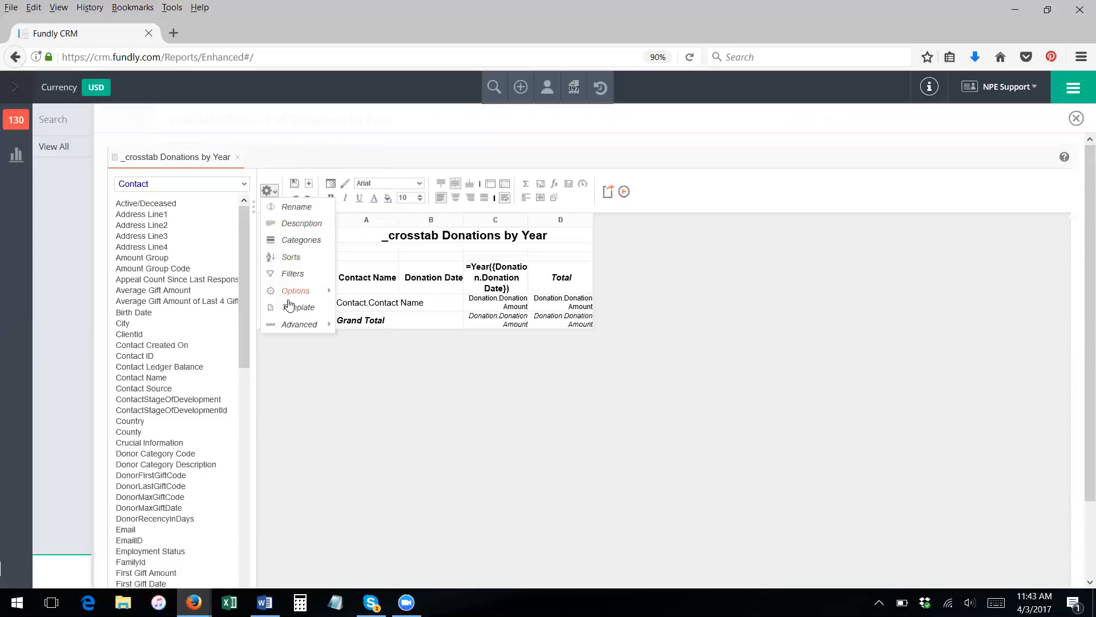
mouse_move(289, 330)
click(365, 328)
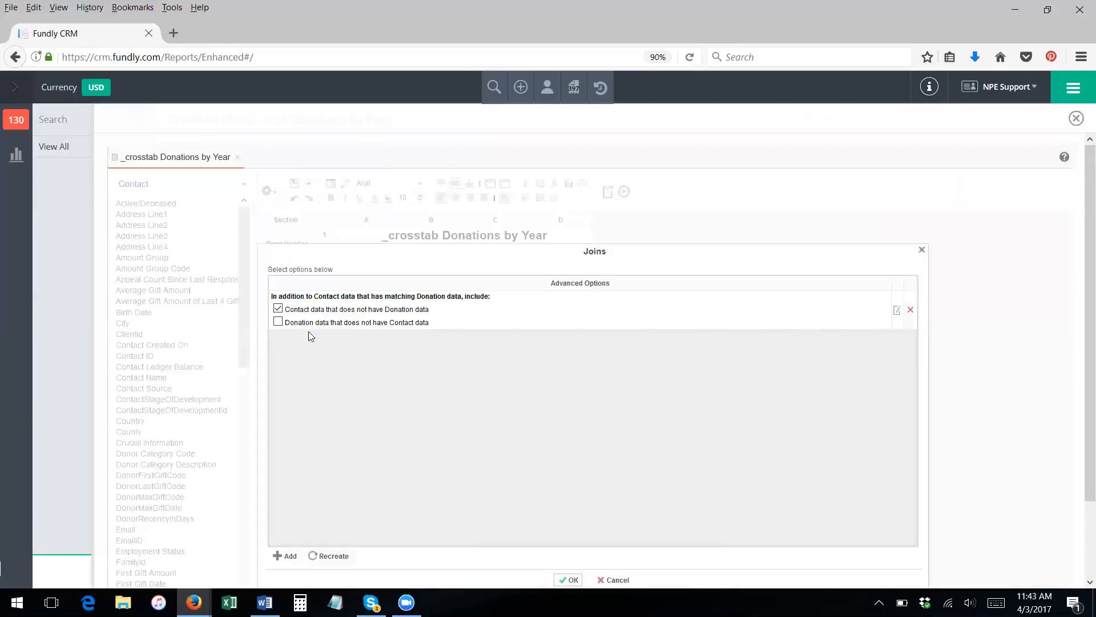
click(278, 308)
click(570, 579)
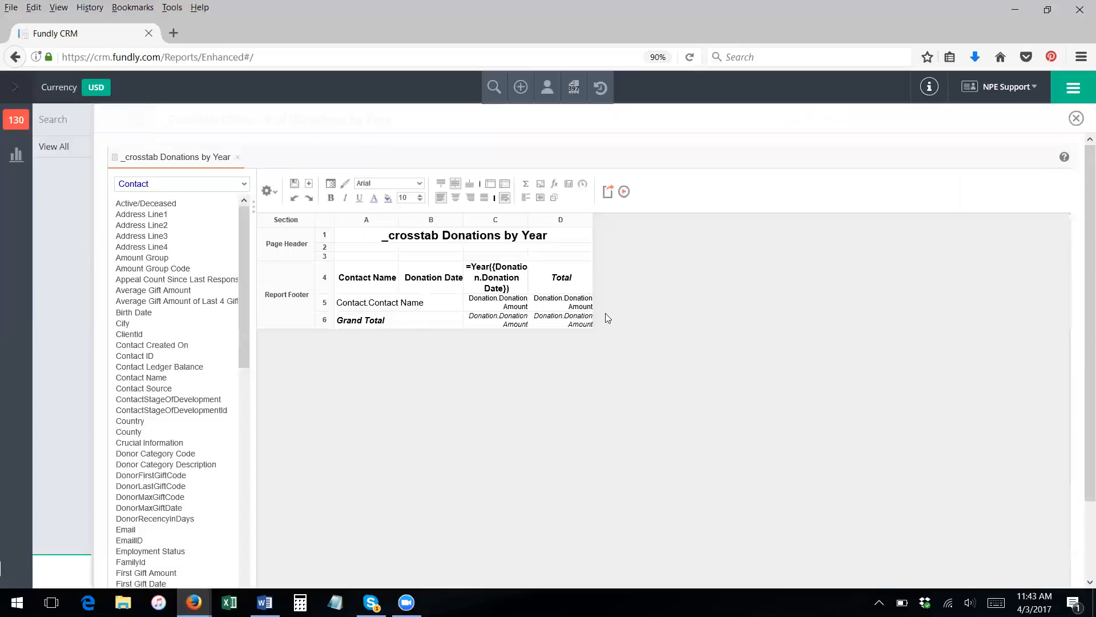
click(624, 192)
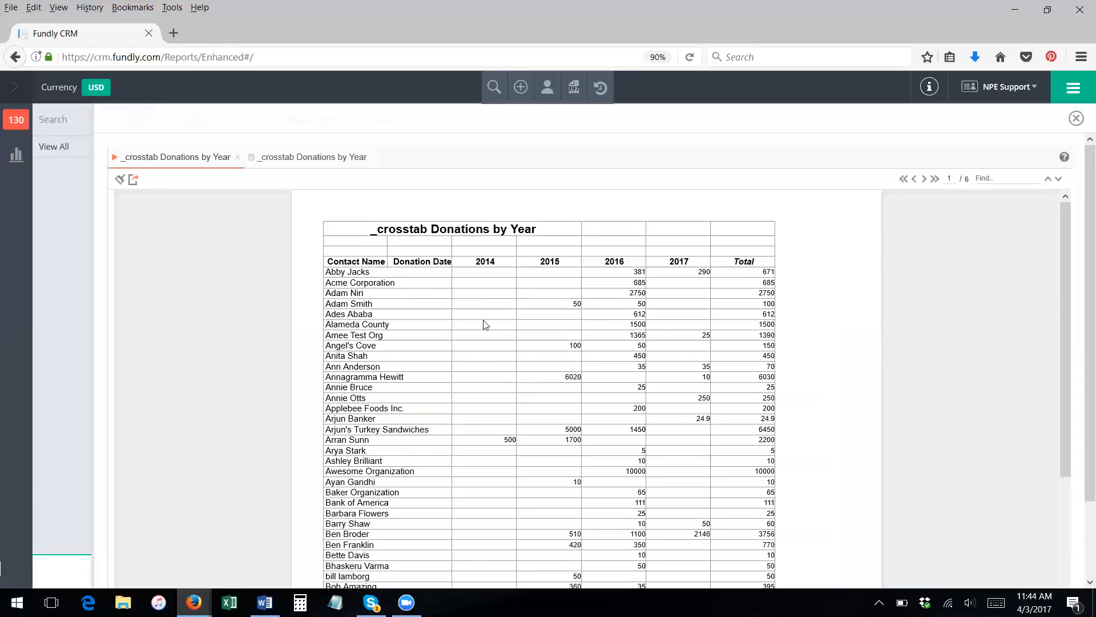
click(238, 157)
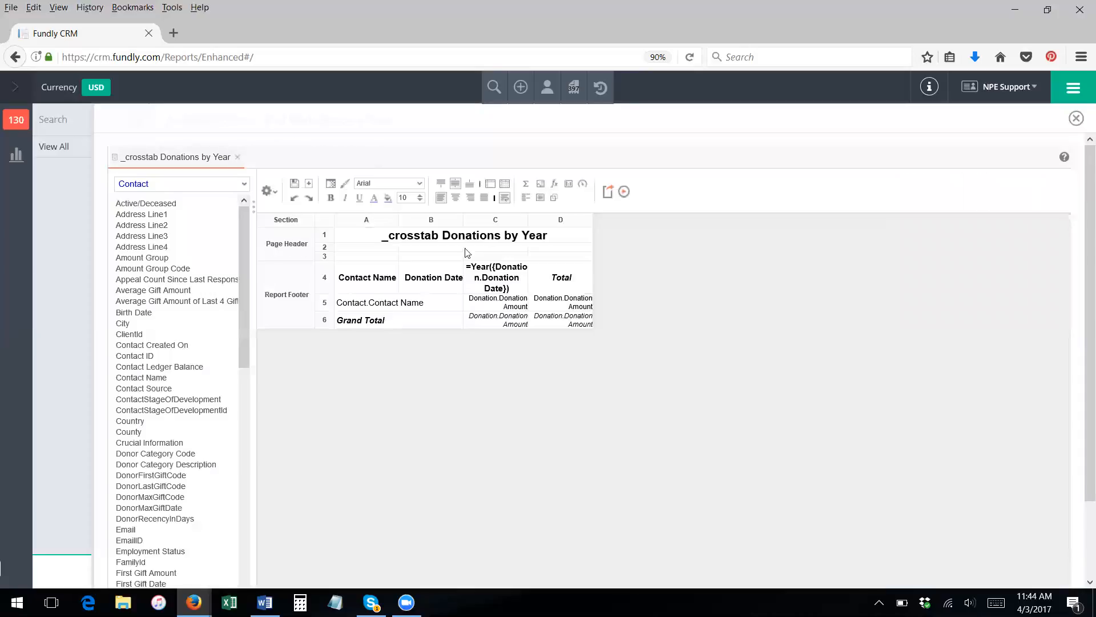
Step: Open the crosstab for editing and add the Donation category's Donation Date as a second column header source below the year
right_click(490, 304)
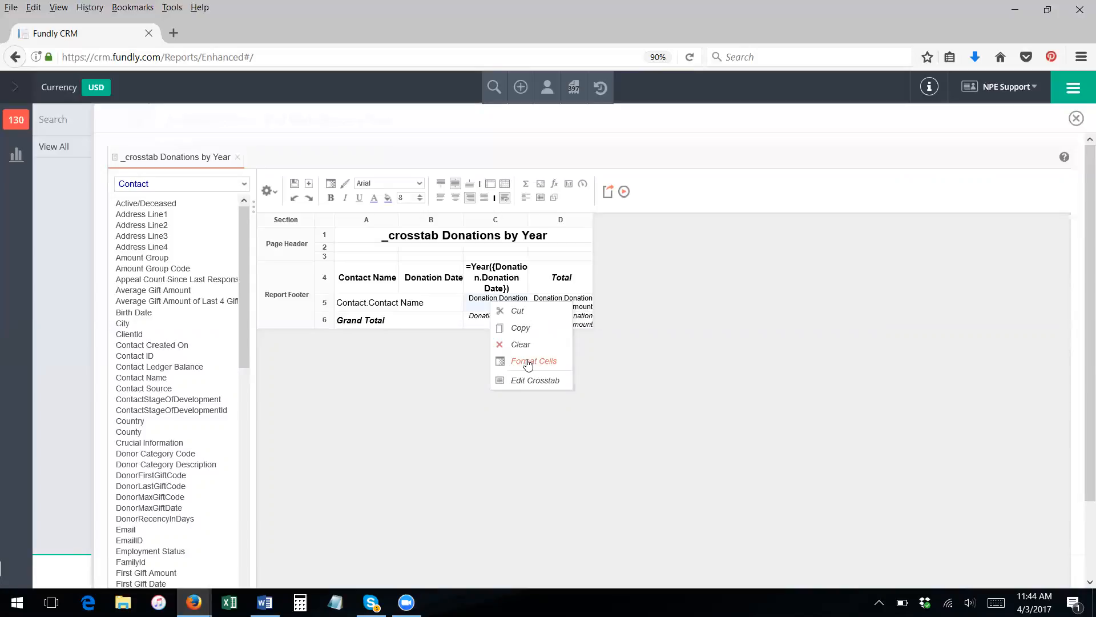
click(424, 363)
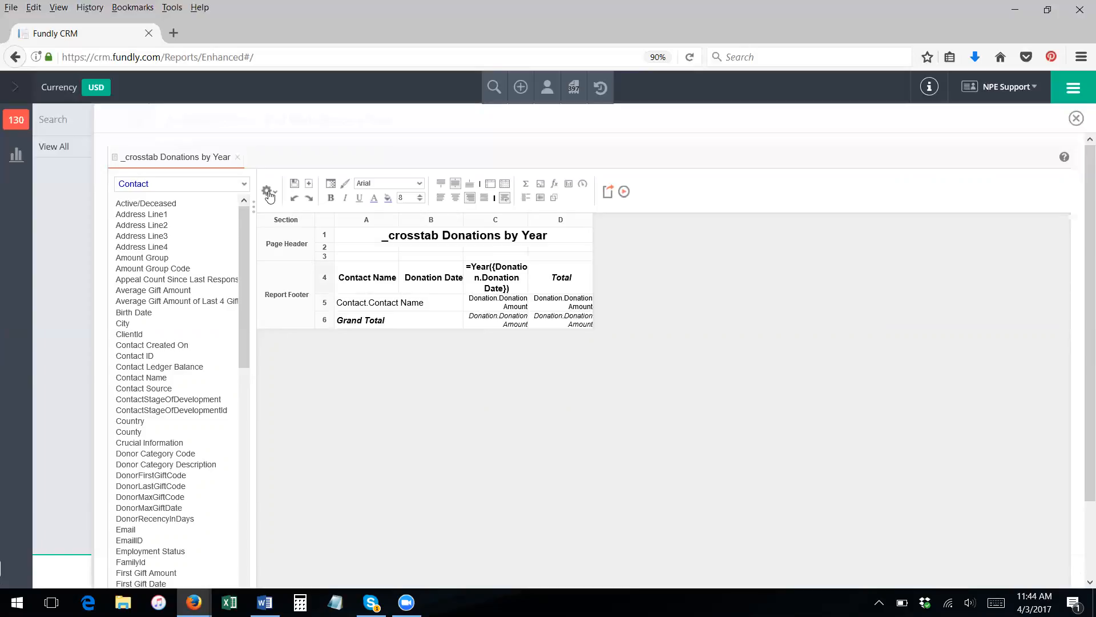
click(420, 286)
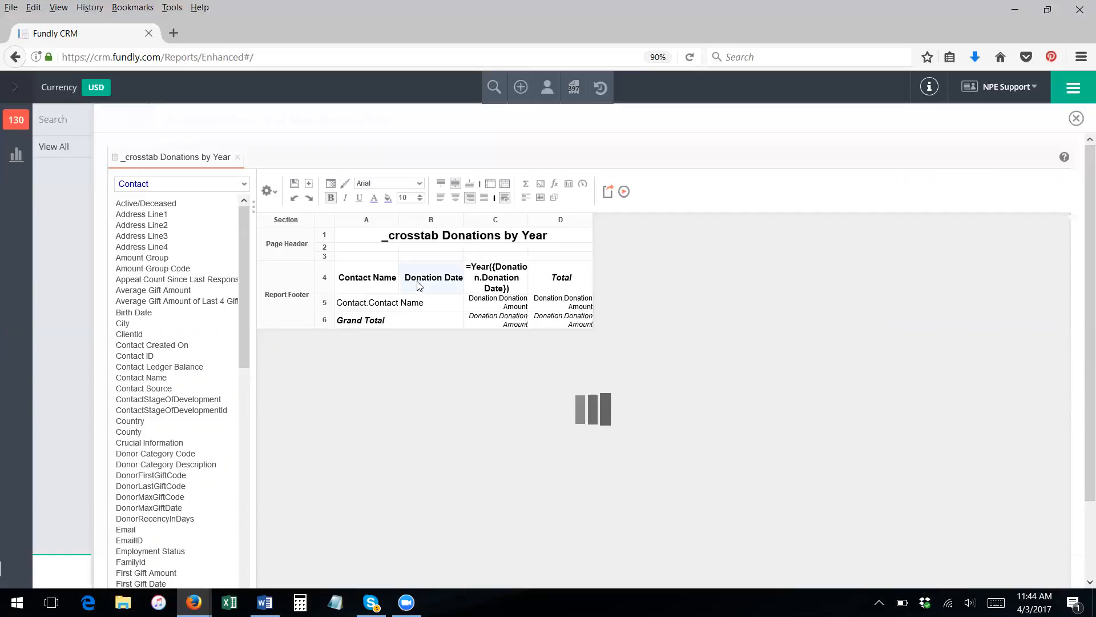
double_click(420, 285)
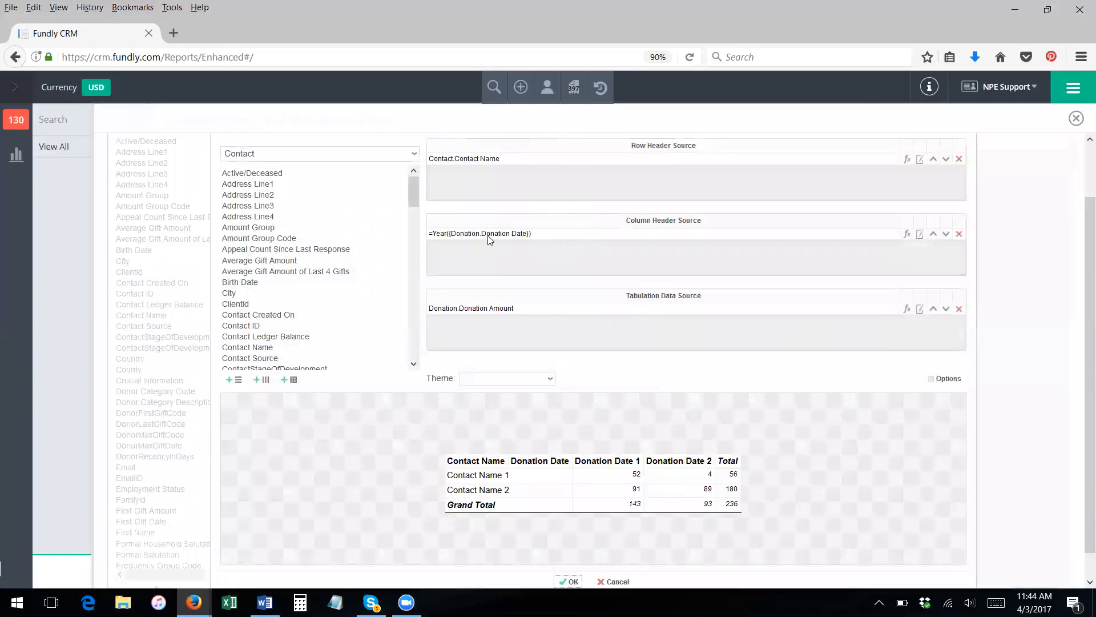
click(244, 155)
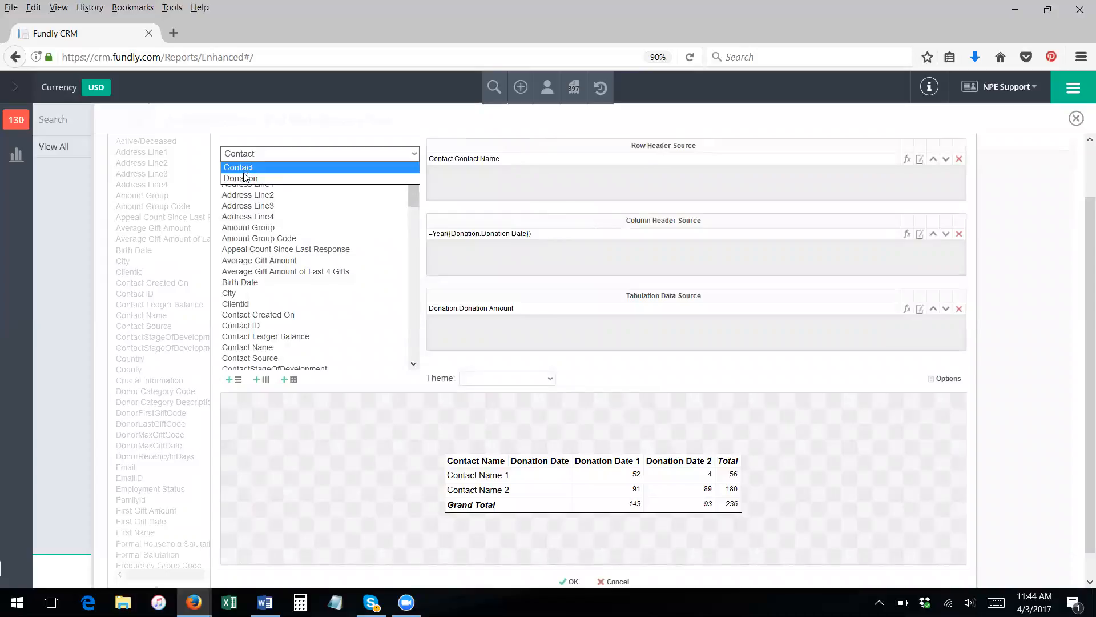
click(240, 183)
click(241, 159)
click(241, 179)
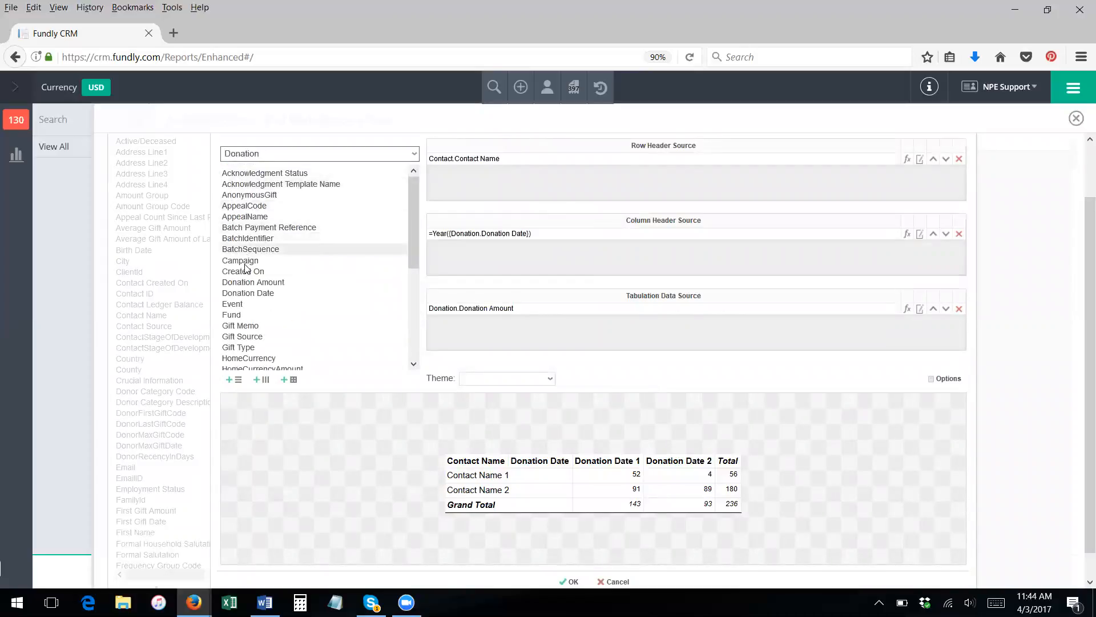
drag(247, 293, 470, 255)
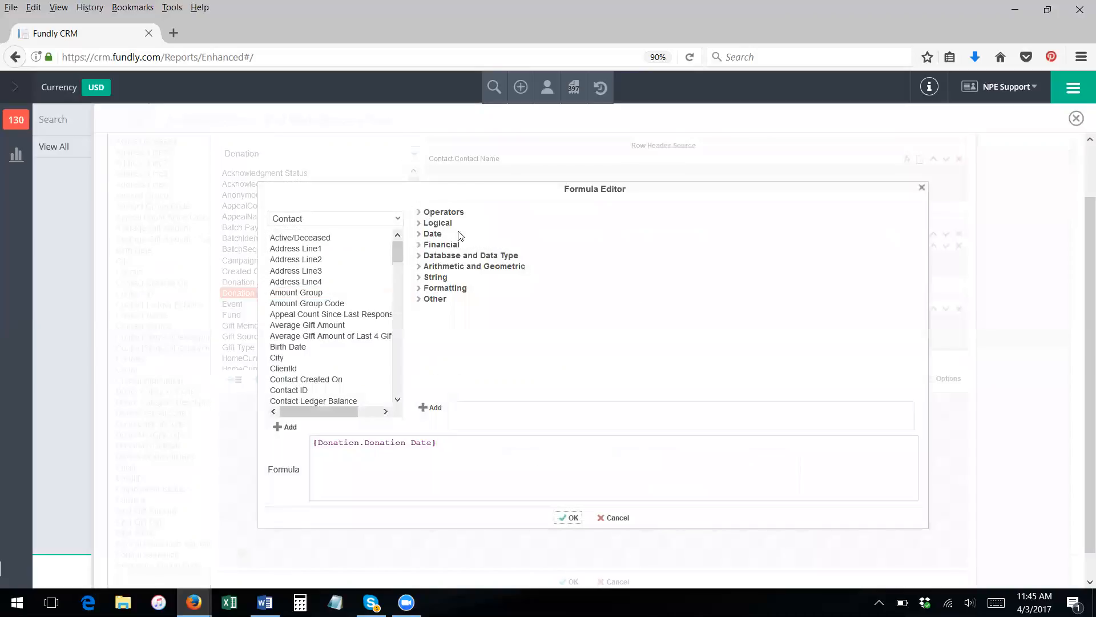
Step: Wrap the new column header in the Month function as Month({Donation.Donation Date}) and apply the crosstab changes
click(419, 234)
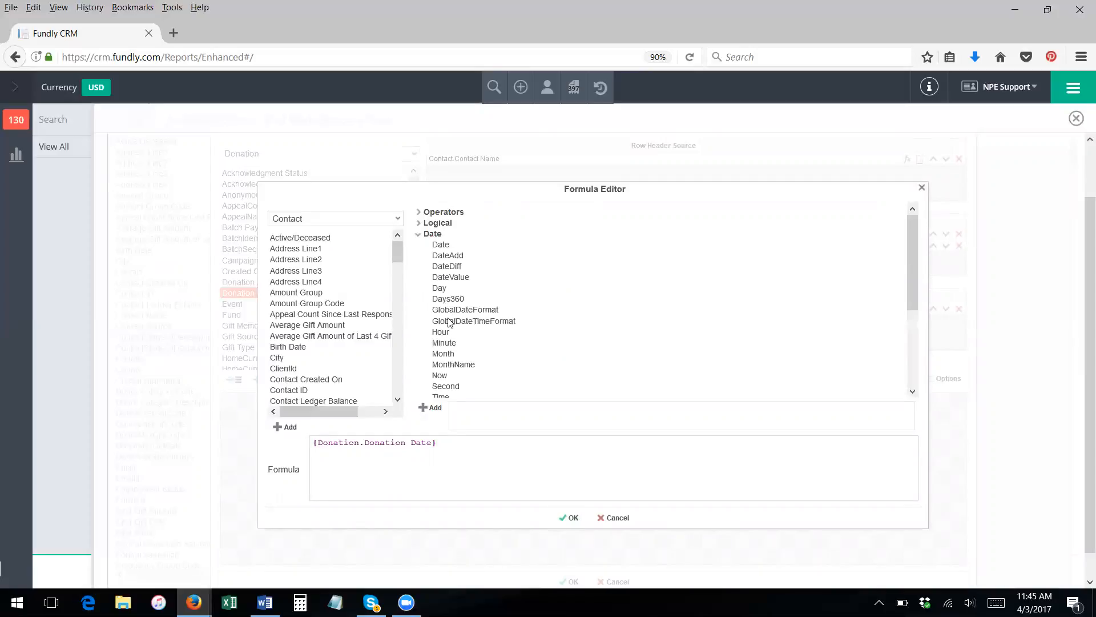
click(446, 355)
drag(447, 355, 311, 444)
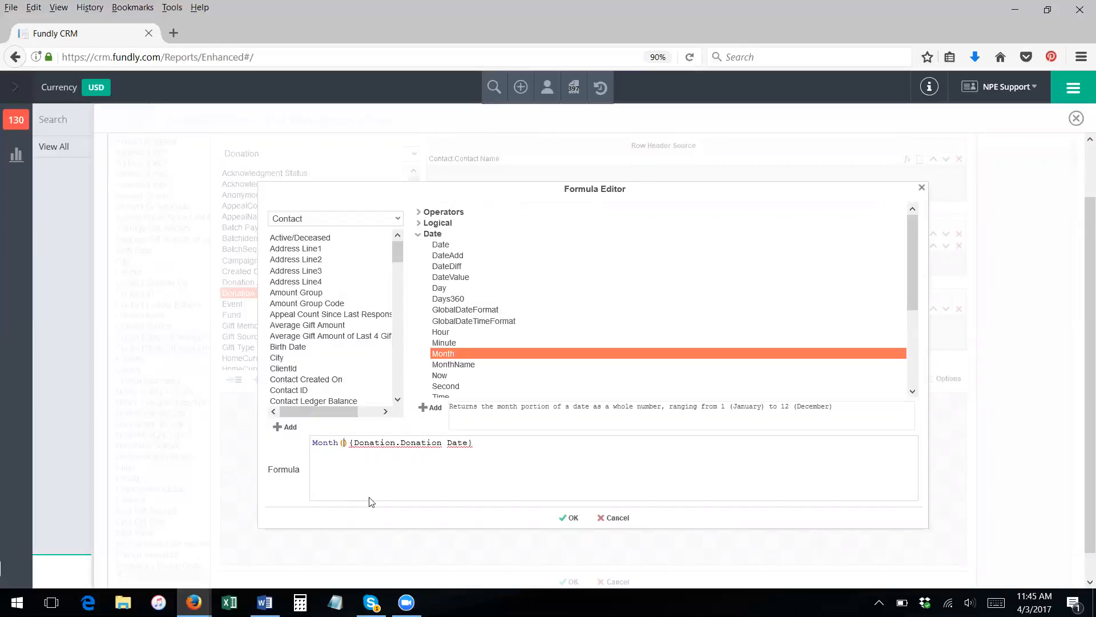
key(Delete)
key(Delete)
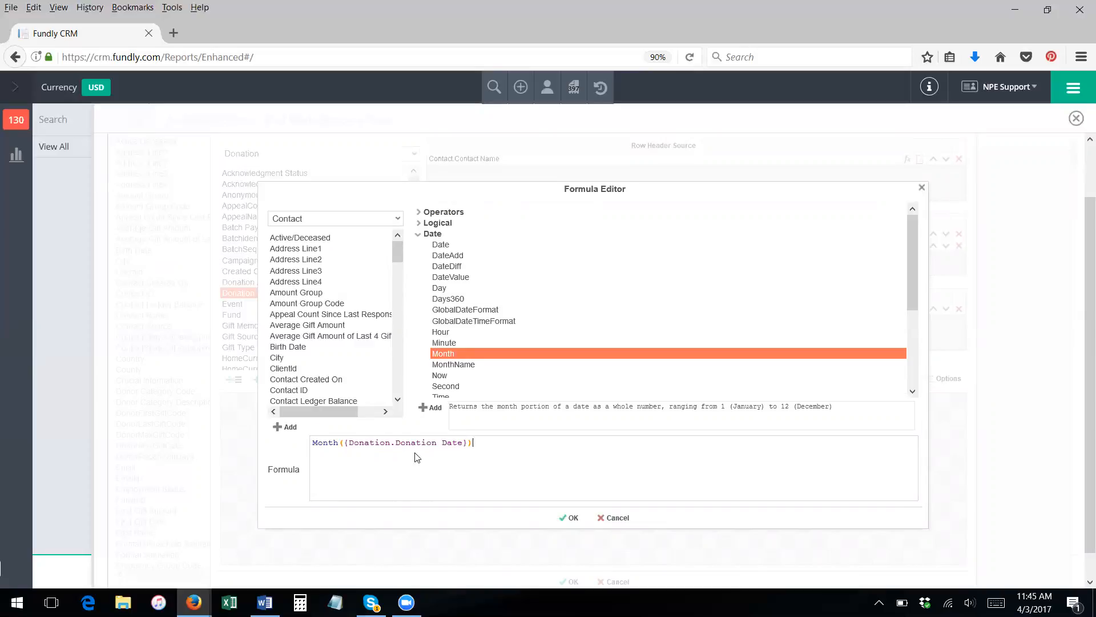
click(569, 518)
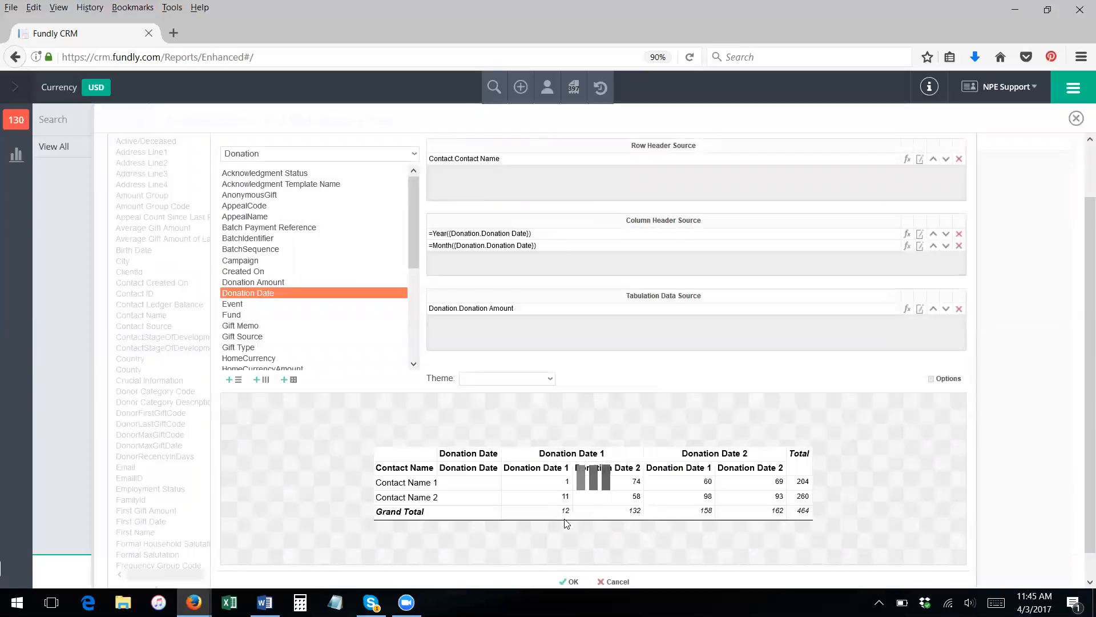
click(568, 583)
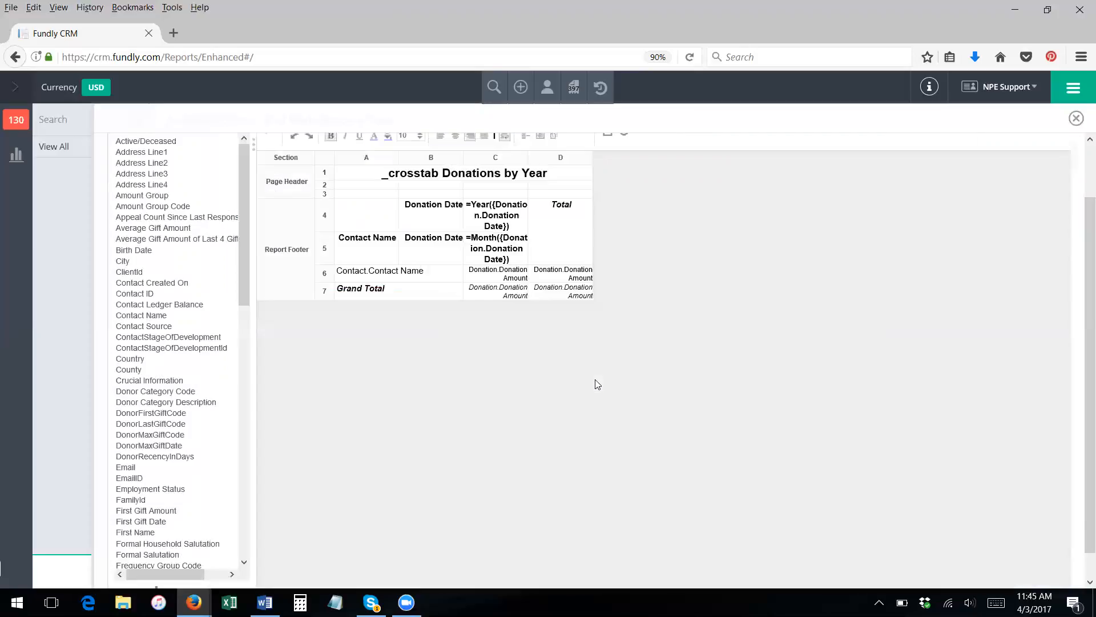
Step: Run the report to examine each contact's donations by year and month, and close the output to return to the design
click(626, 197)
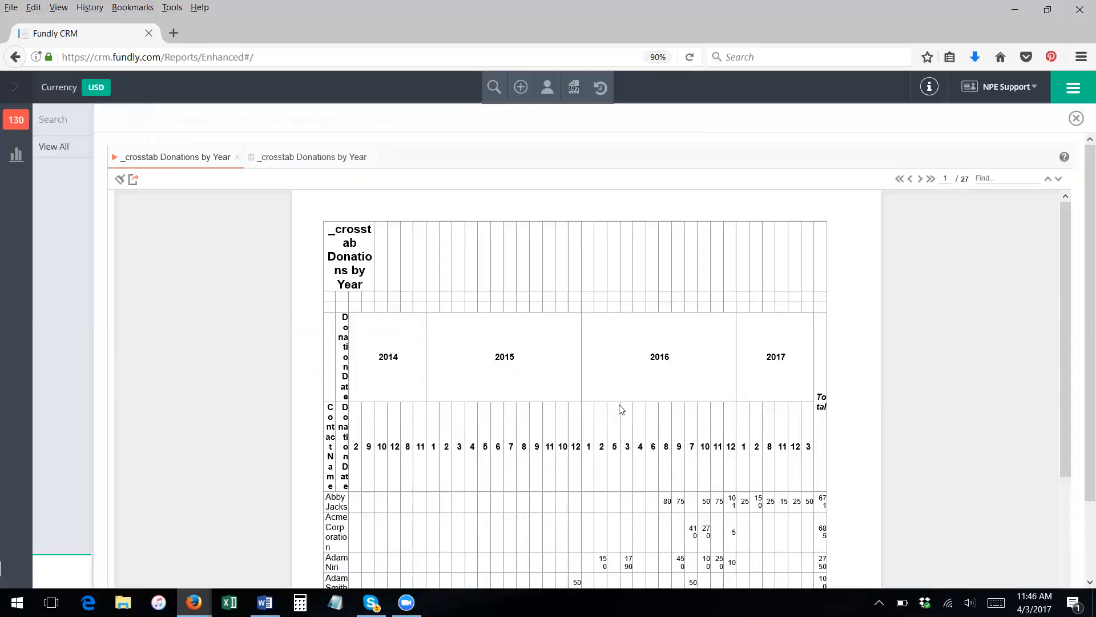
scroll(622, 409, down, 4)
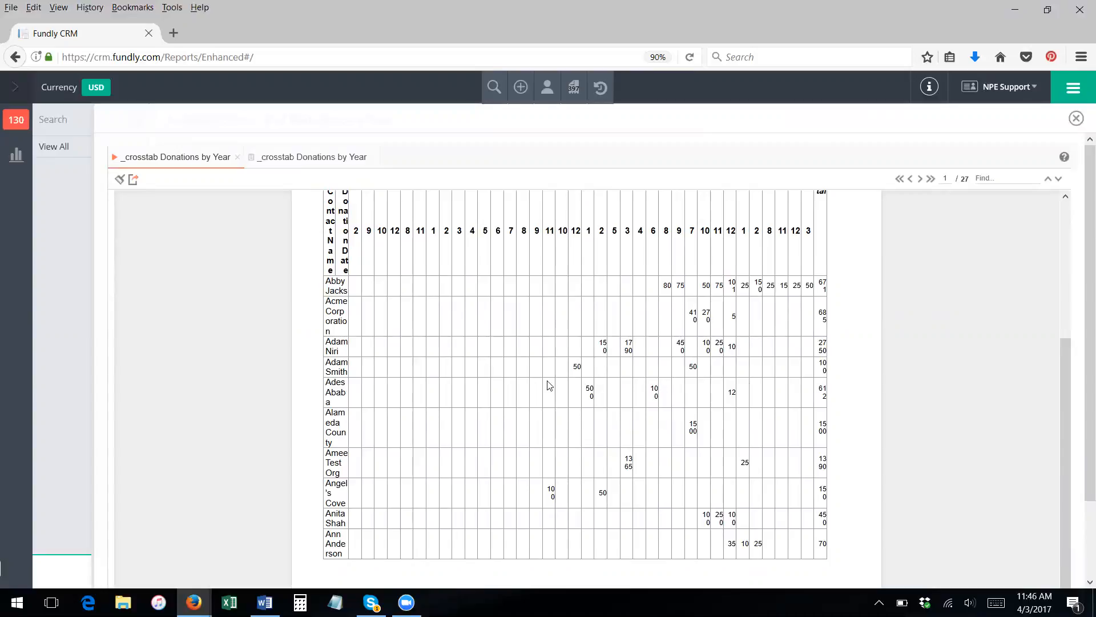
scroll(548, 384, down, 1)
scroll(548, 385, up, 2)
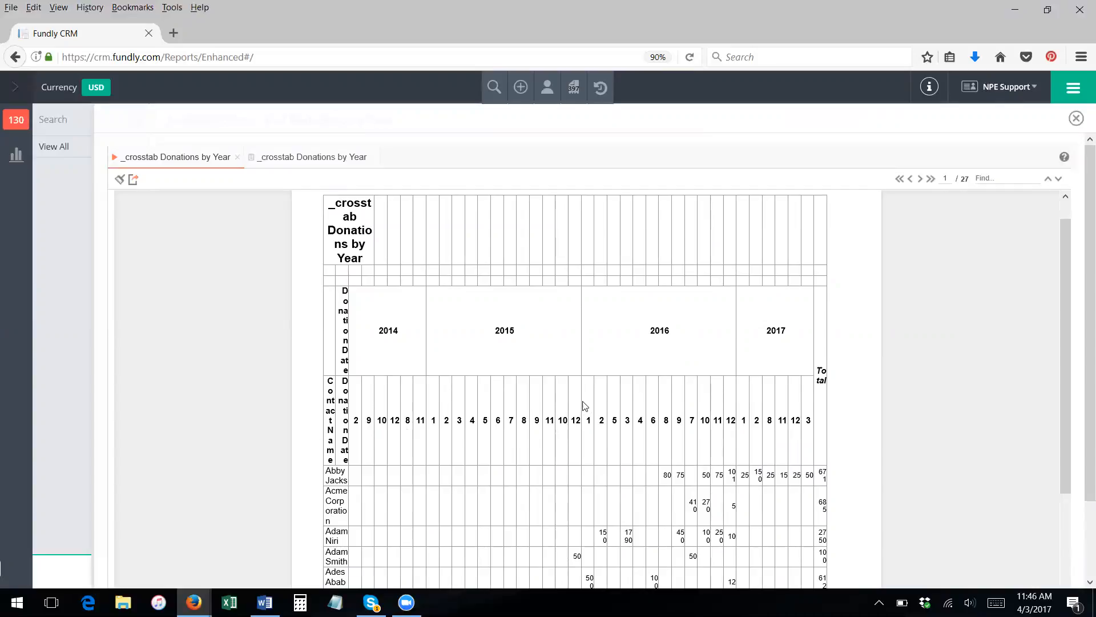
scroll(563, 410, up, 1)
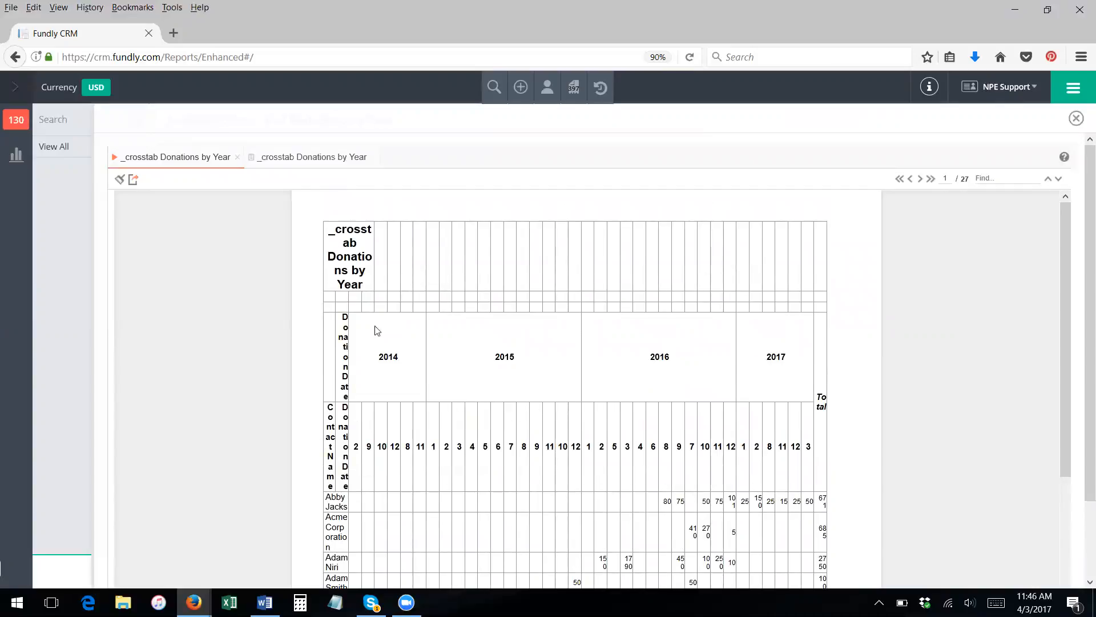
click(237, 158)
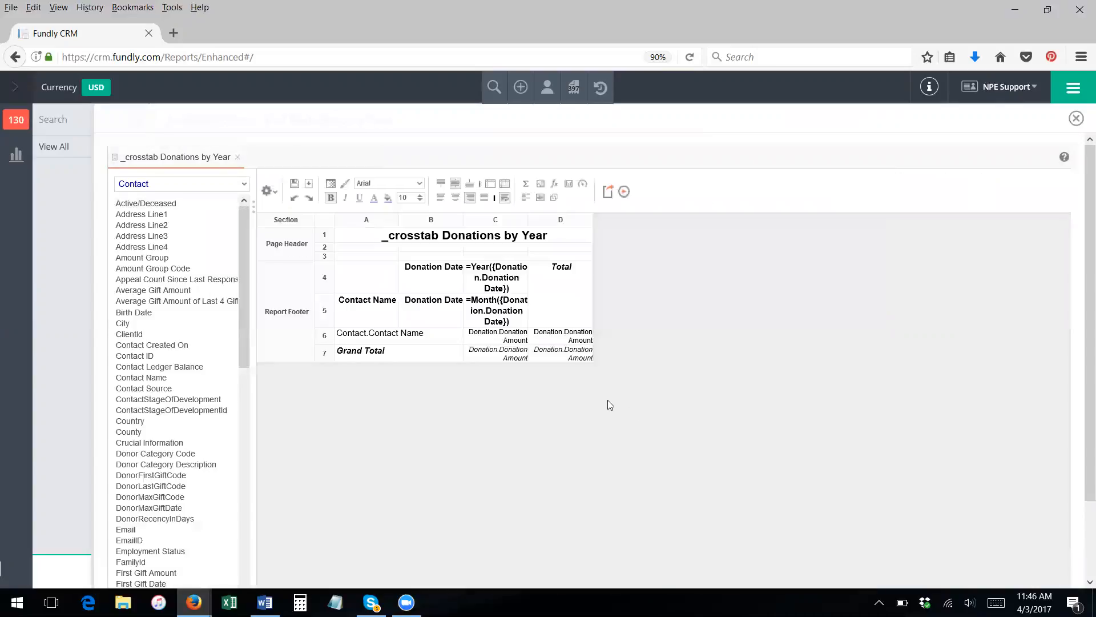